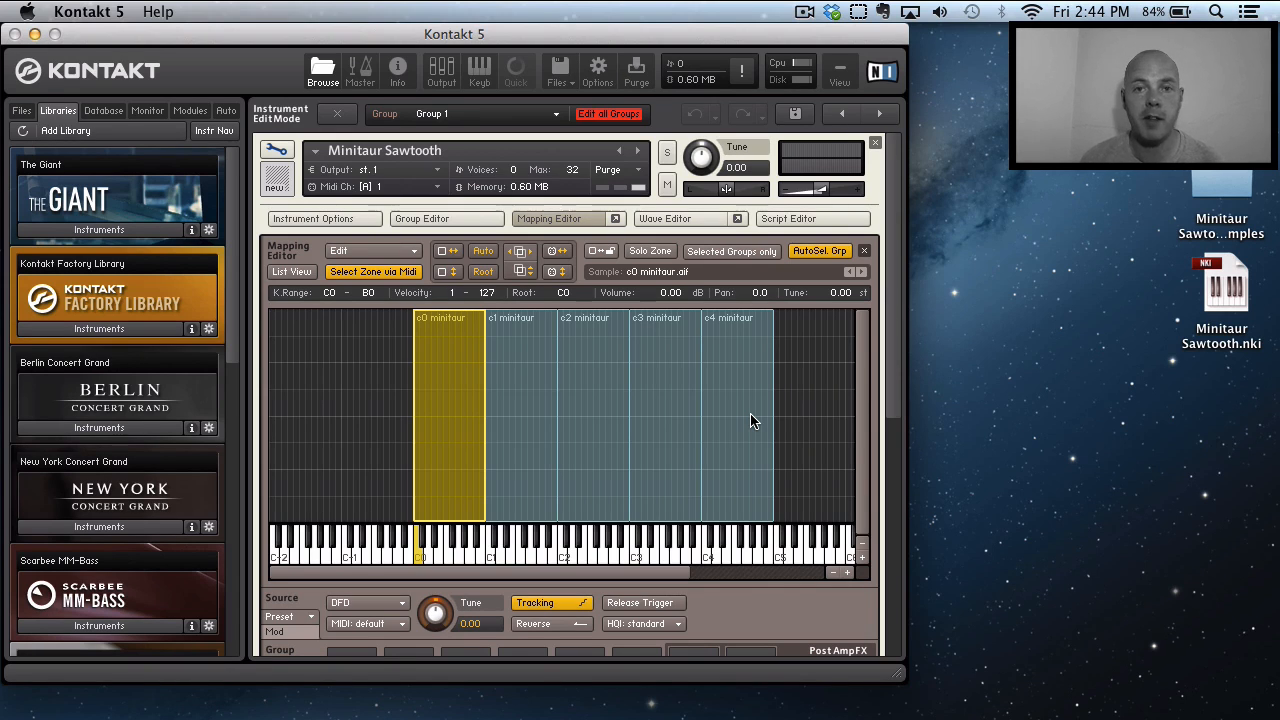
Step: Close the Minitaur Sawtooth instrument's edit view and open the expanded save dialog for that instrument
click(277, 150)
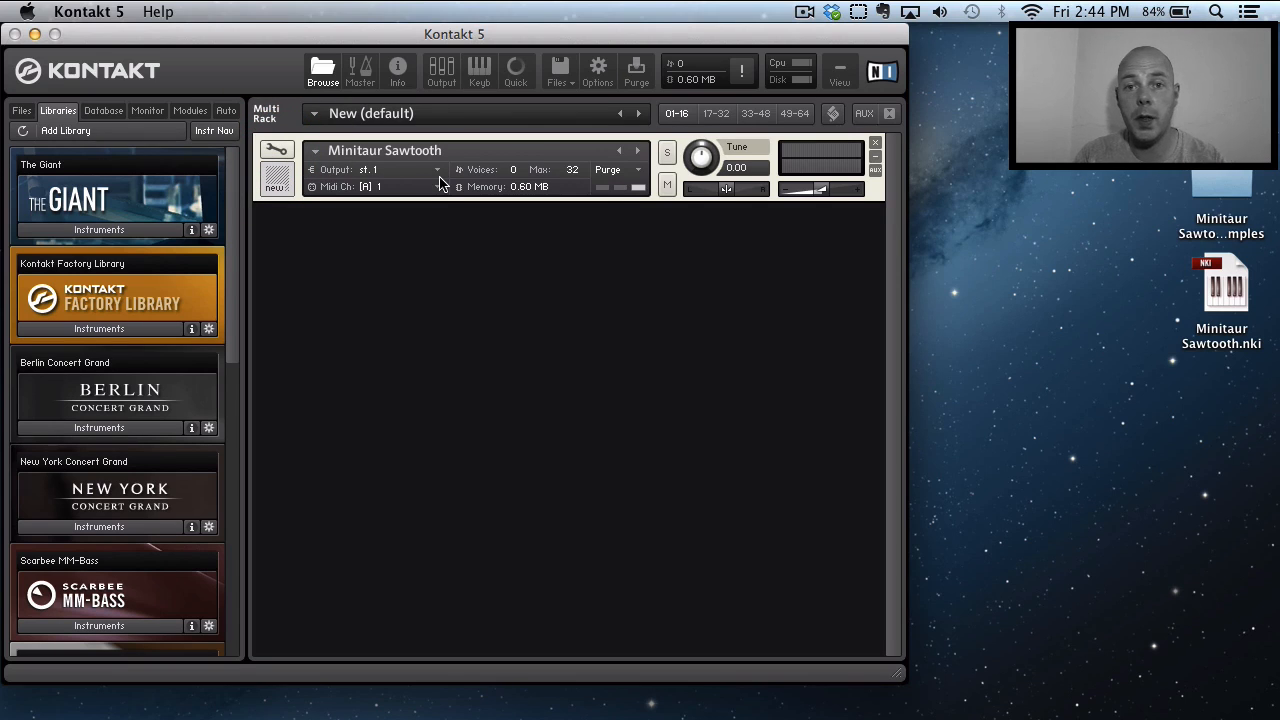
click(560, 70)
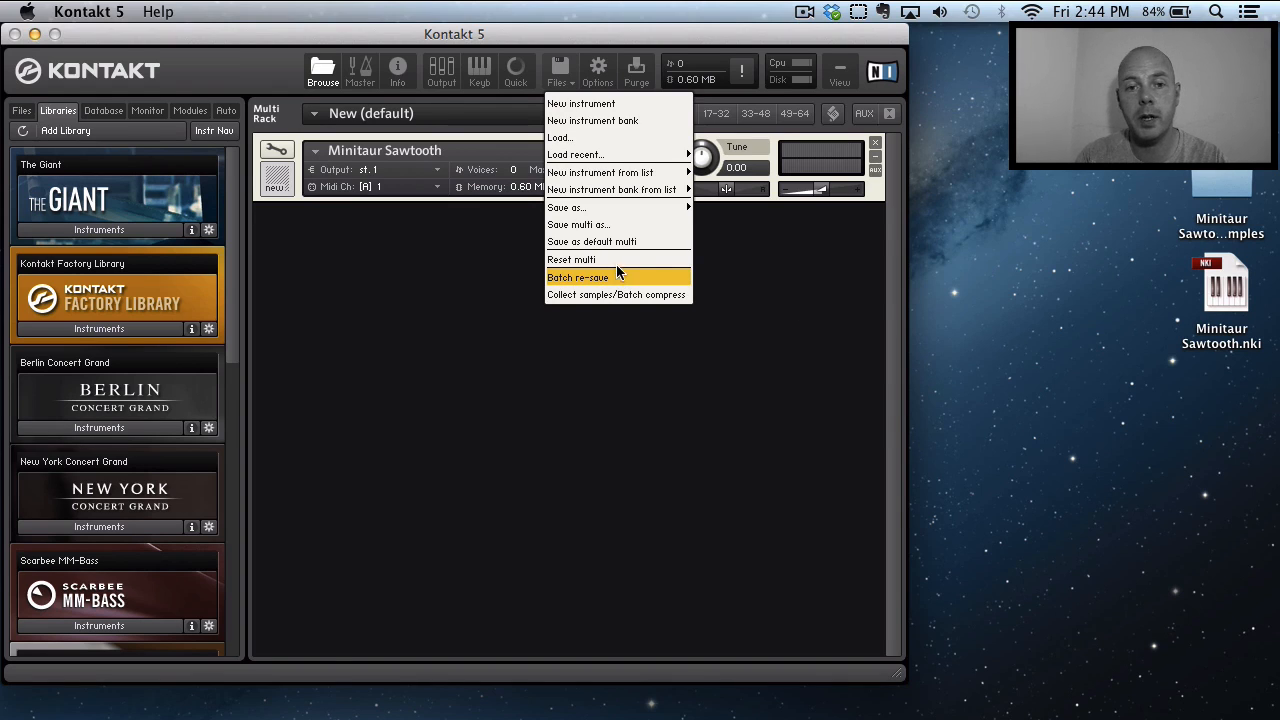
mouse_move(648, 206)
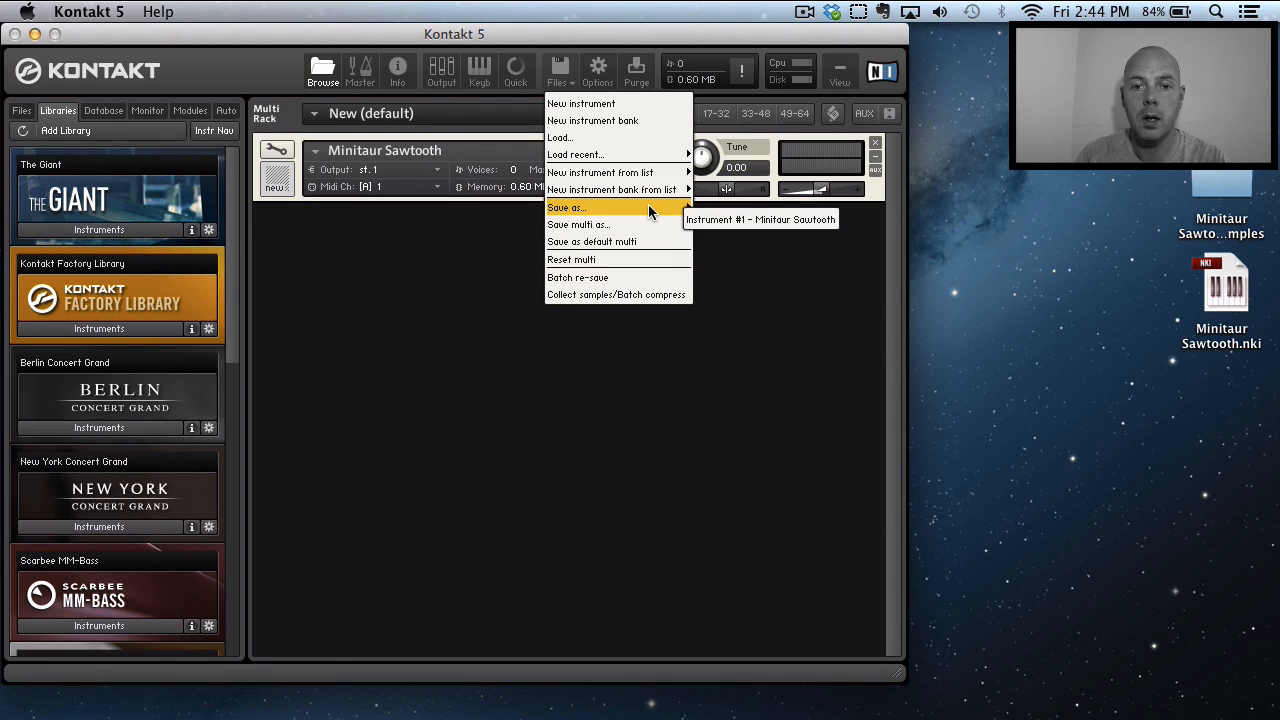
click(763, 221)
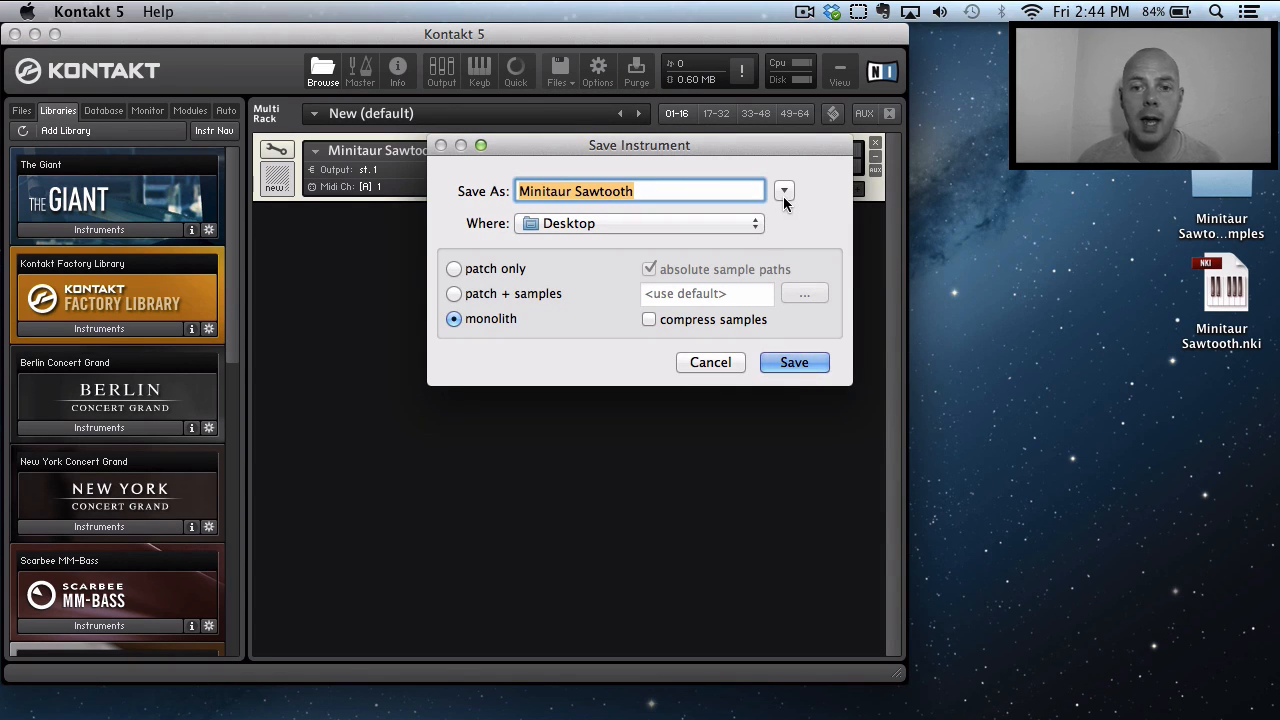
click(783, 196)
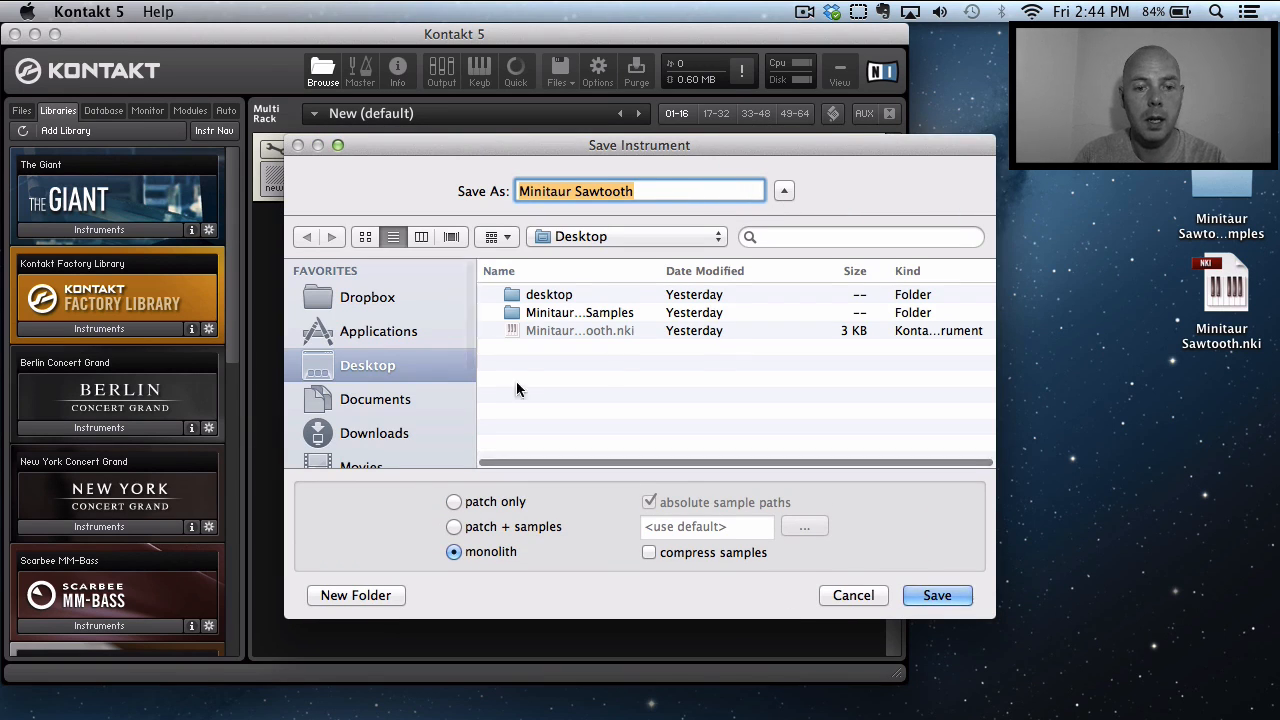
Step: Set the save location to the Synths folder inside Documents > Native Instruments > Kontakt 5 > User Instruments
click(372, 408)
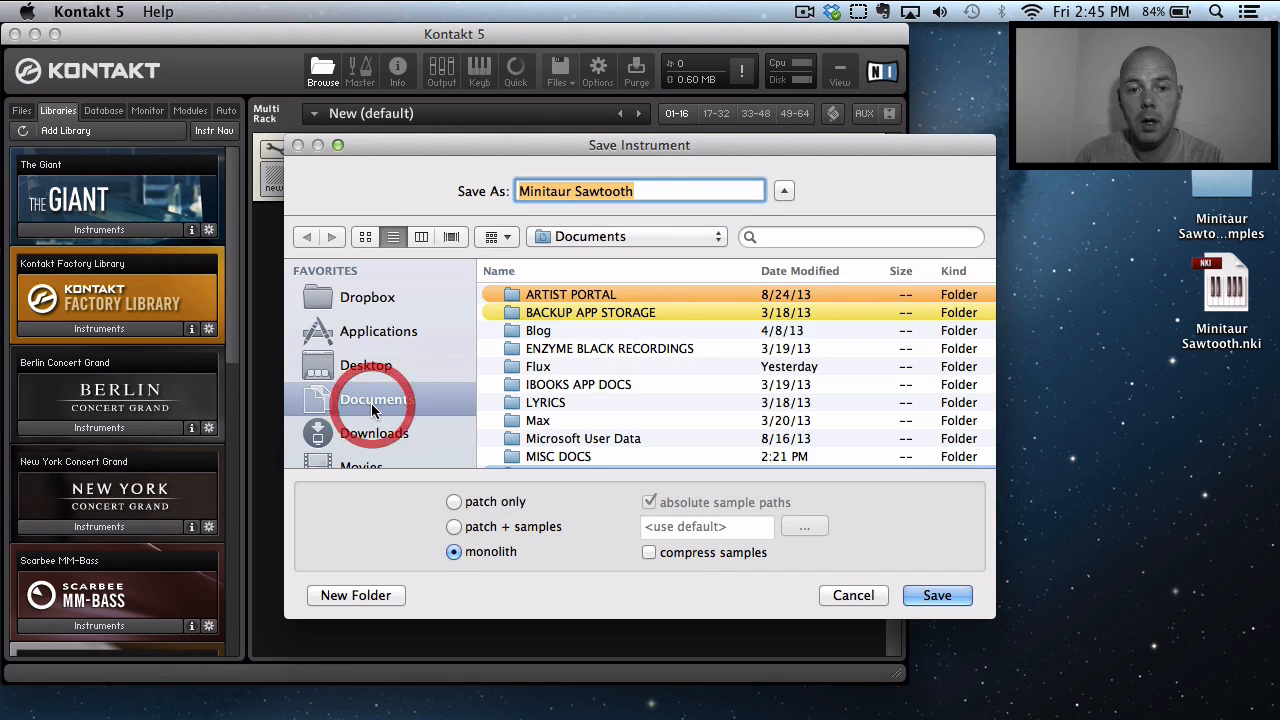
scroll(638, 427, down, 1)
click(641, 427)
scroll(640, 420, down, 3)
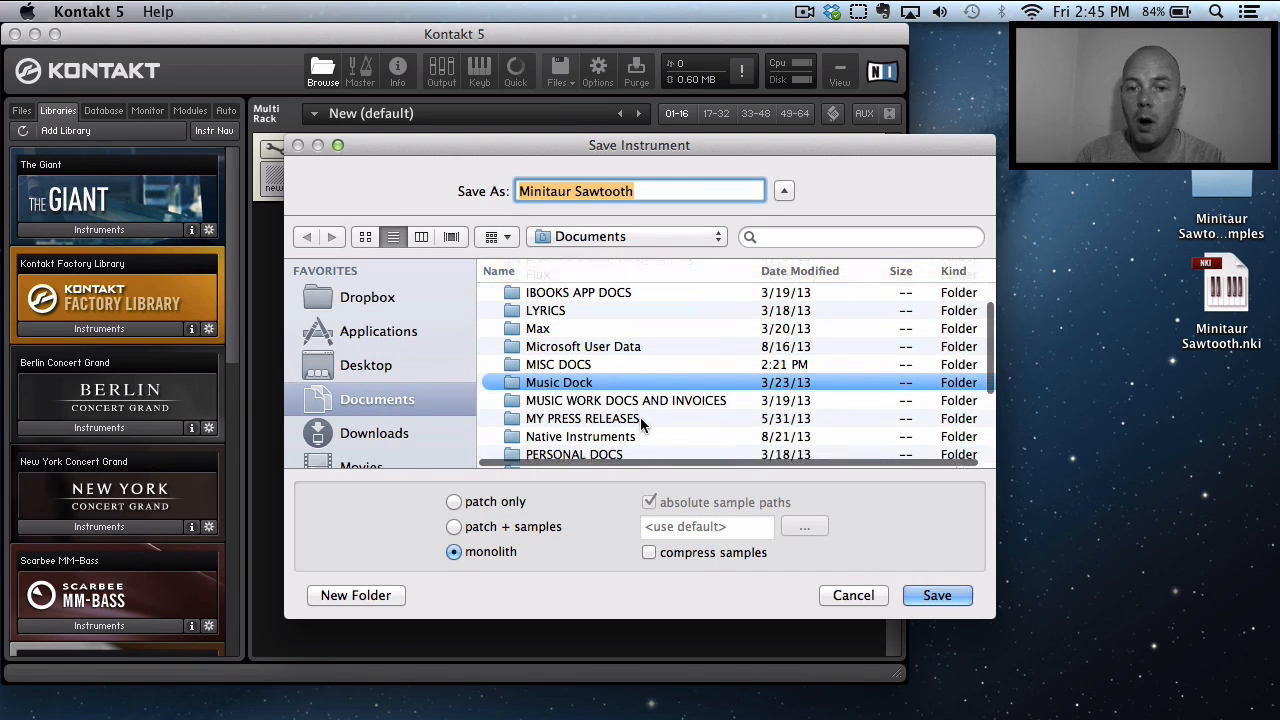
click(553, 378)
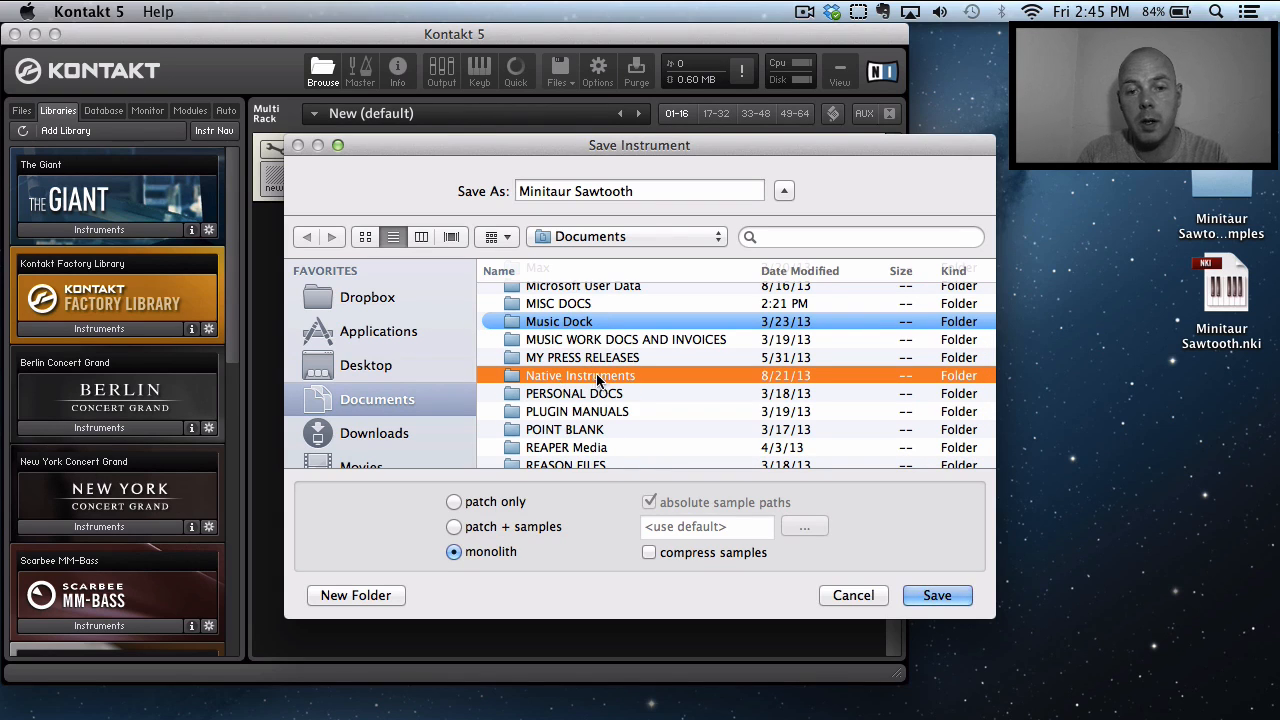
double_click(598, 375)
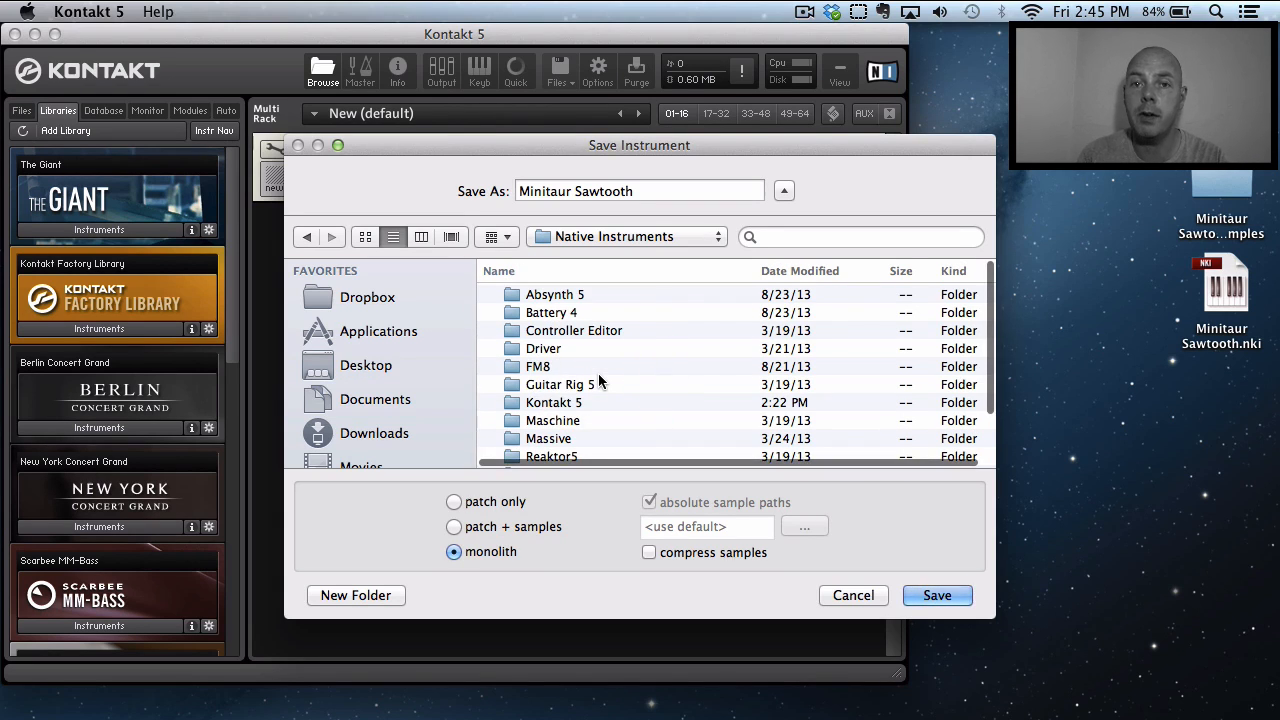
double_click(548, 404)
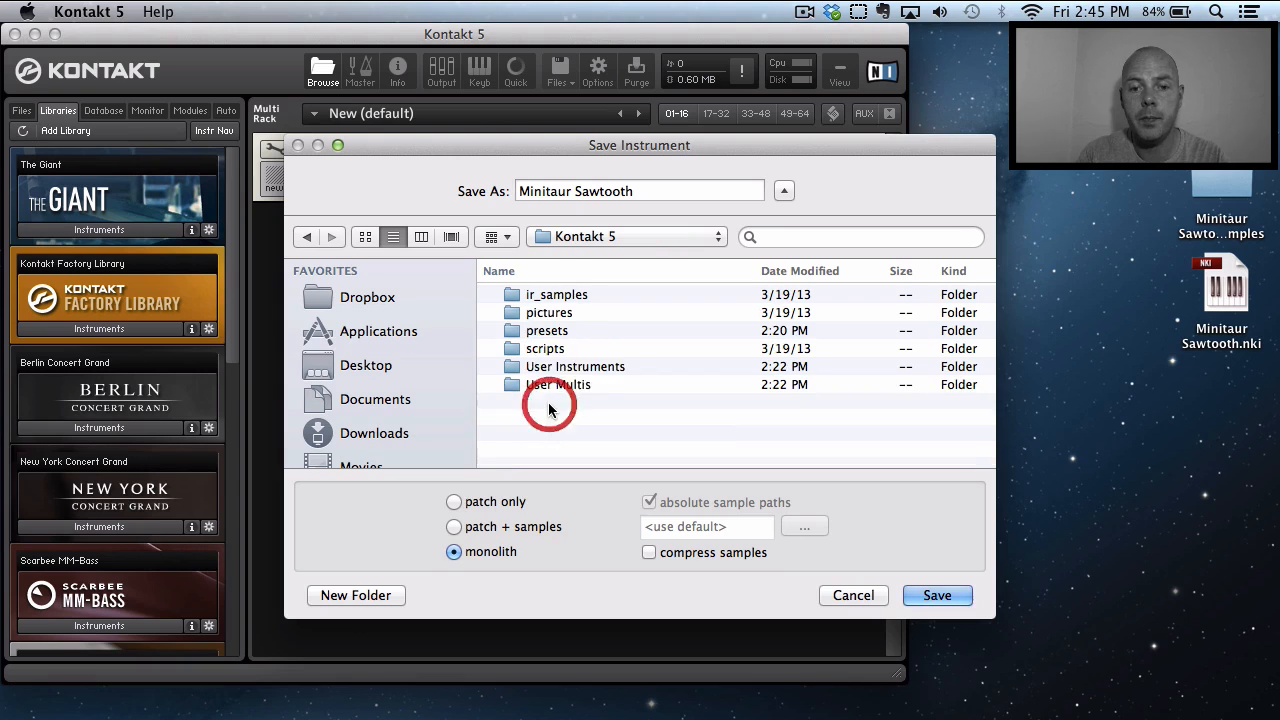
click(591, 366)
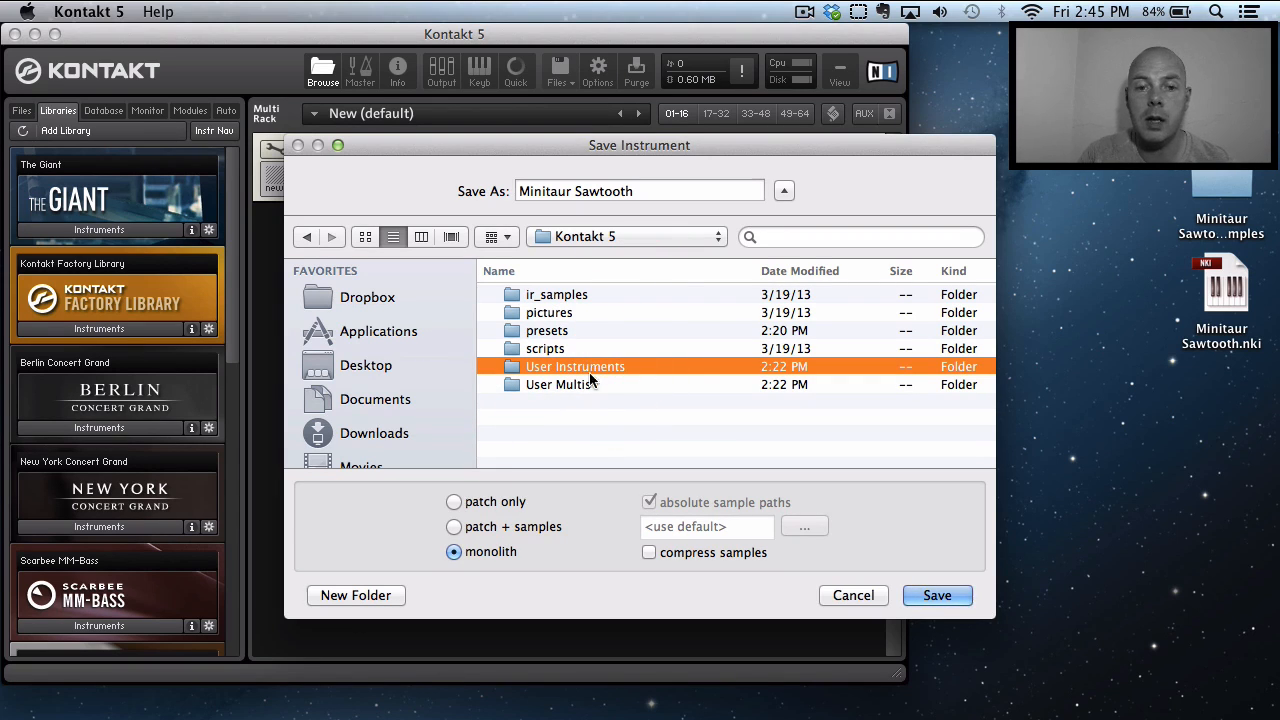
click(560, 382)
click(583, 366)
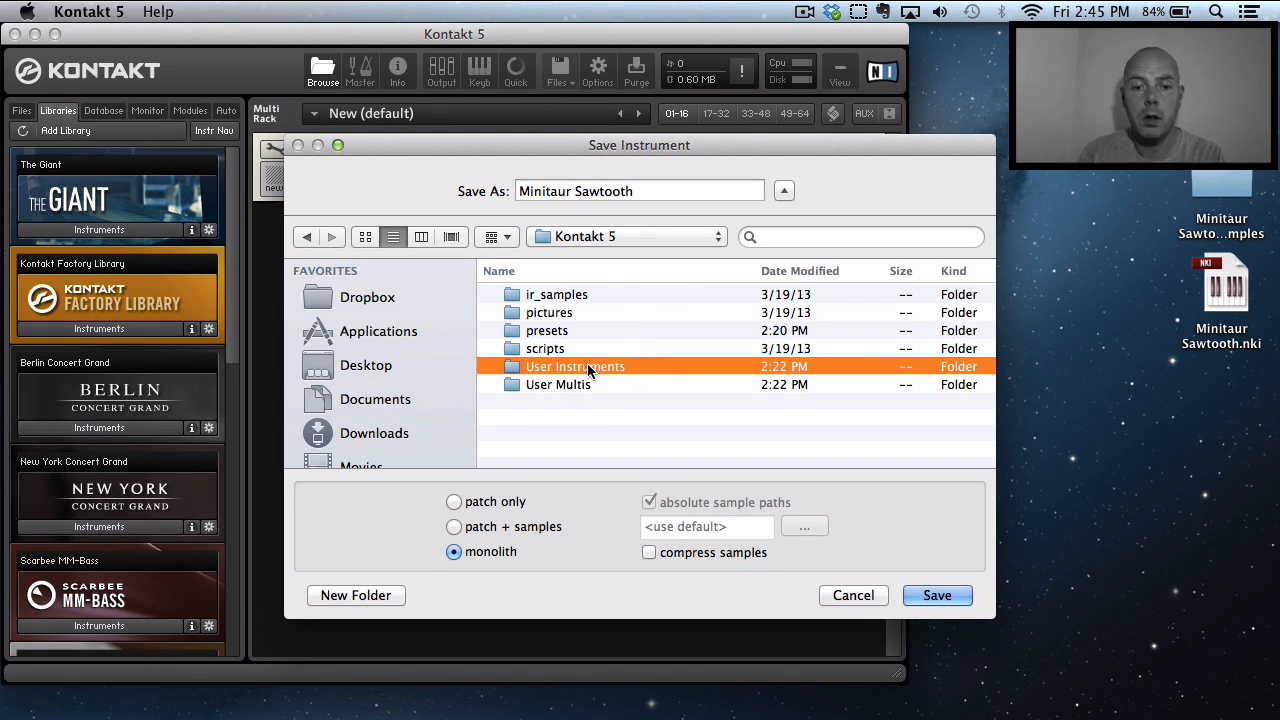
double_click(587, 368)
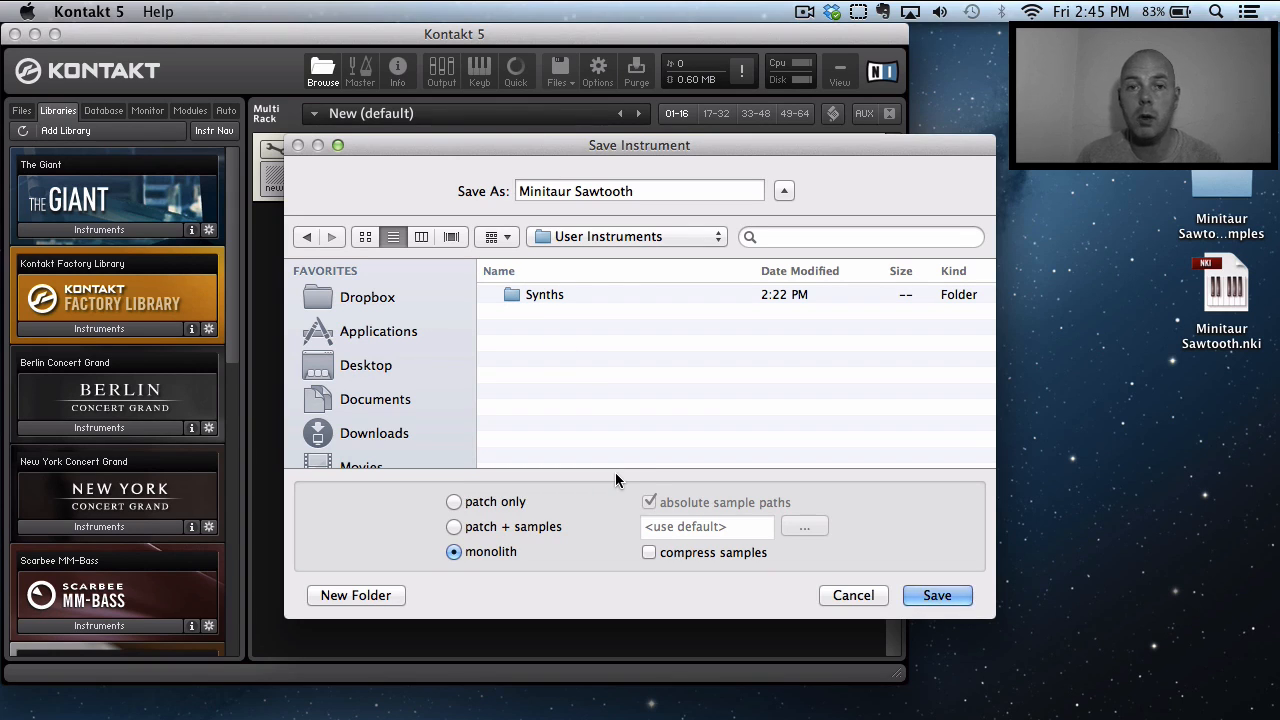
double_click(546, 295)
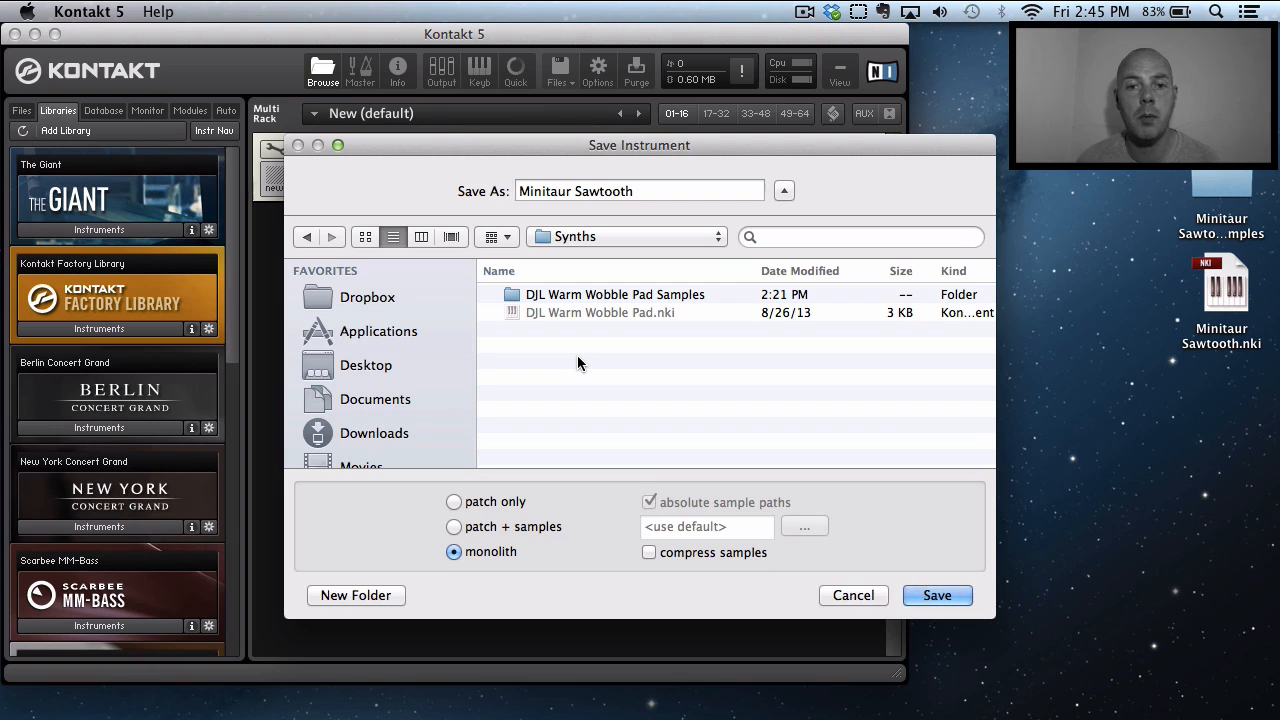
Step: Save the instrument as "Minitaur Sawtooth - Basic" using the patch + samples option
click(661, 187)
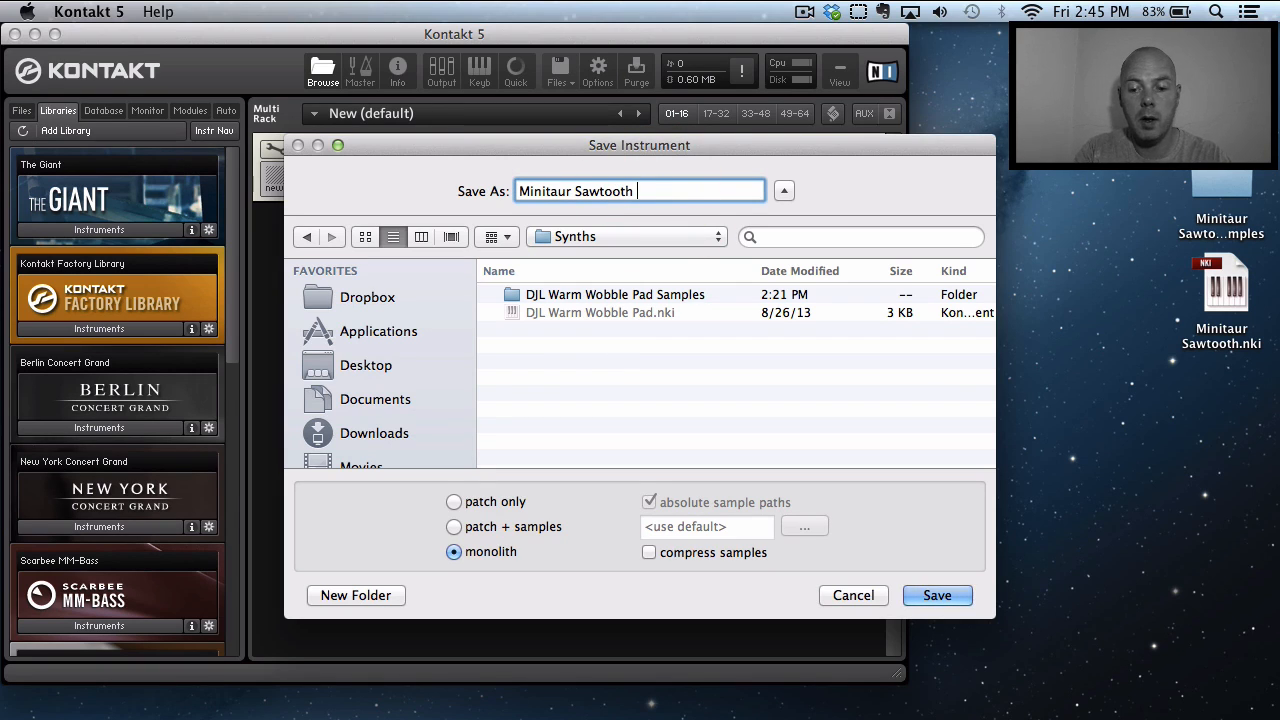
text(- Basic)
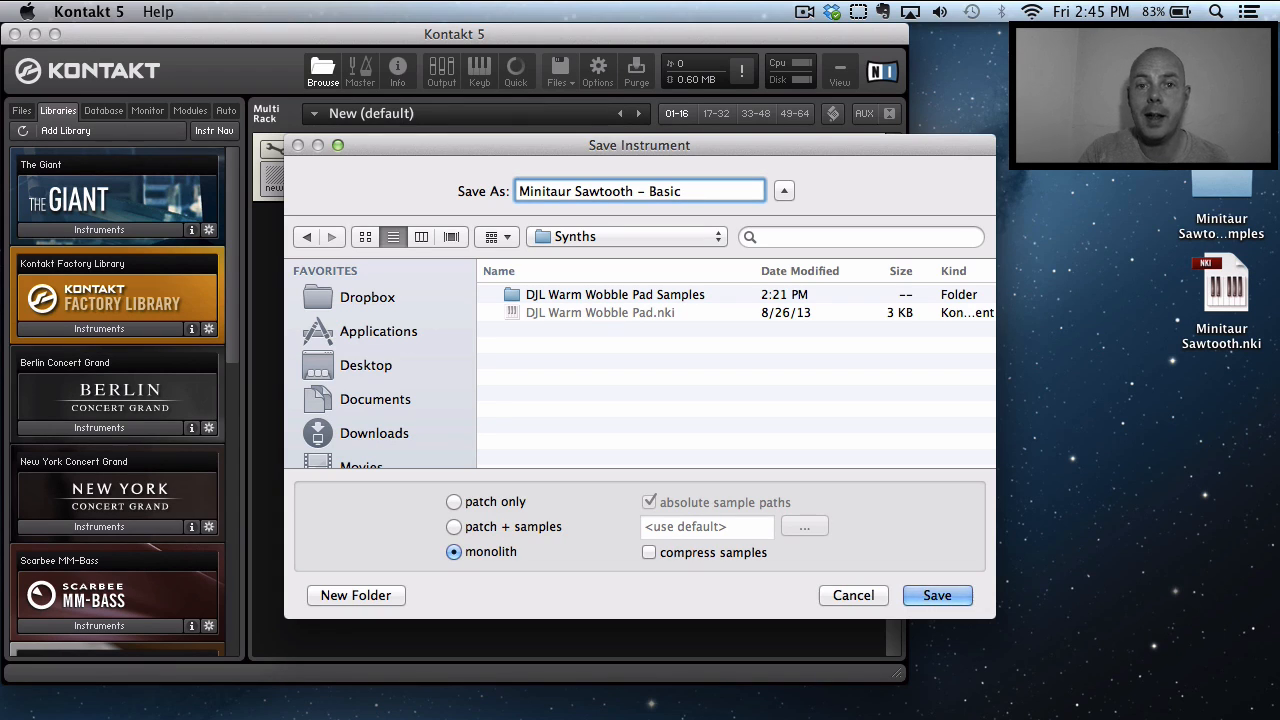
click(454, 527)
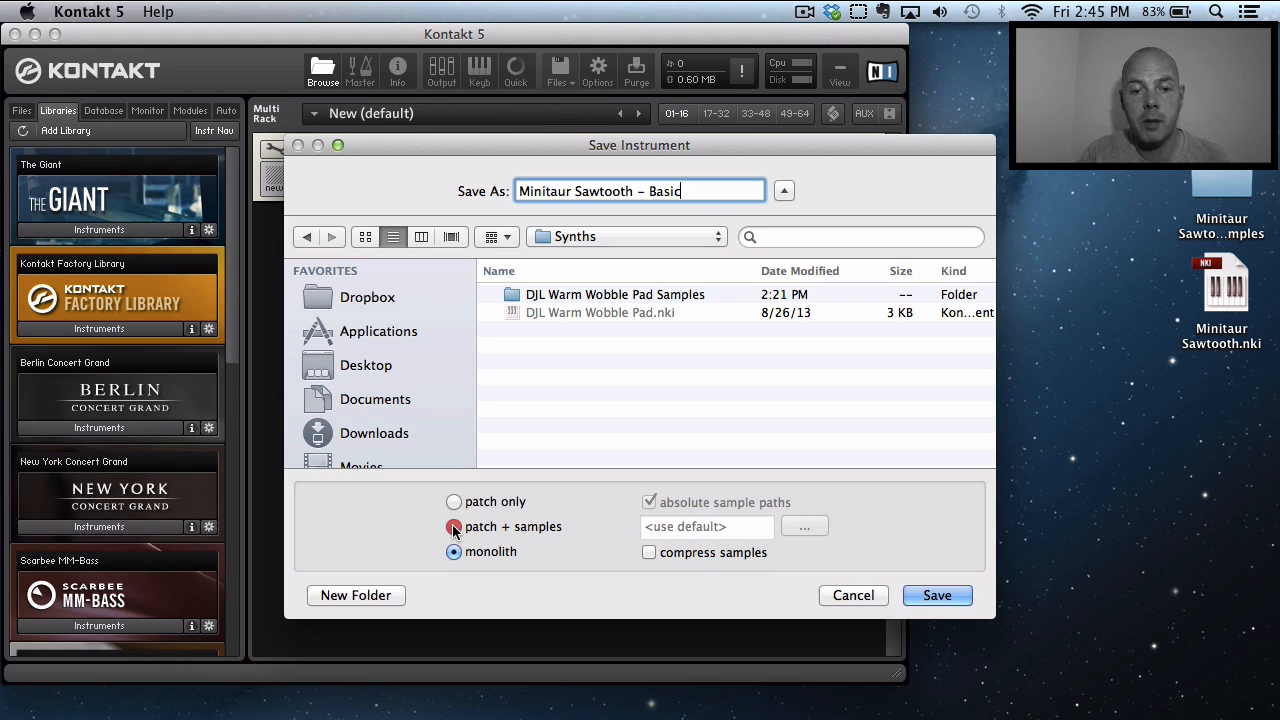
click(454, 552)
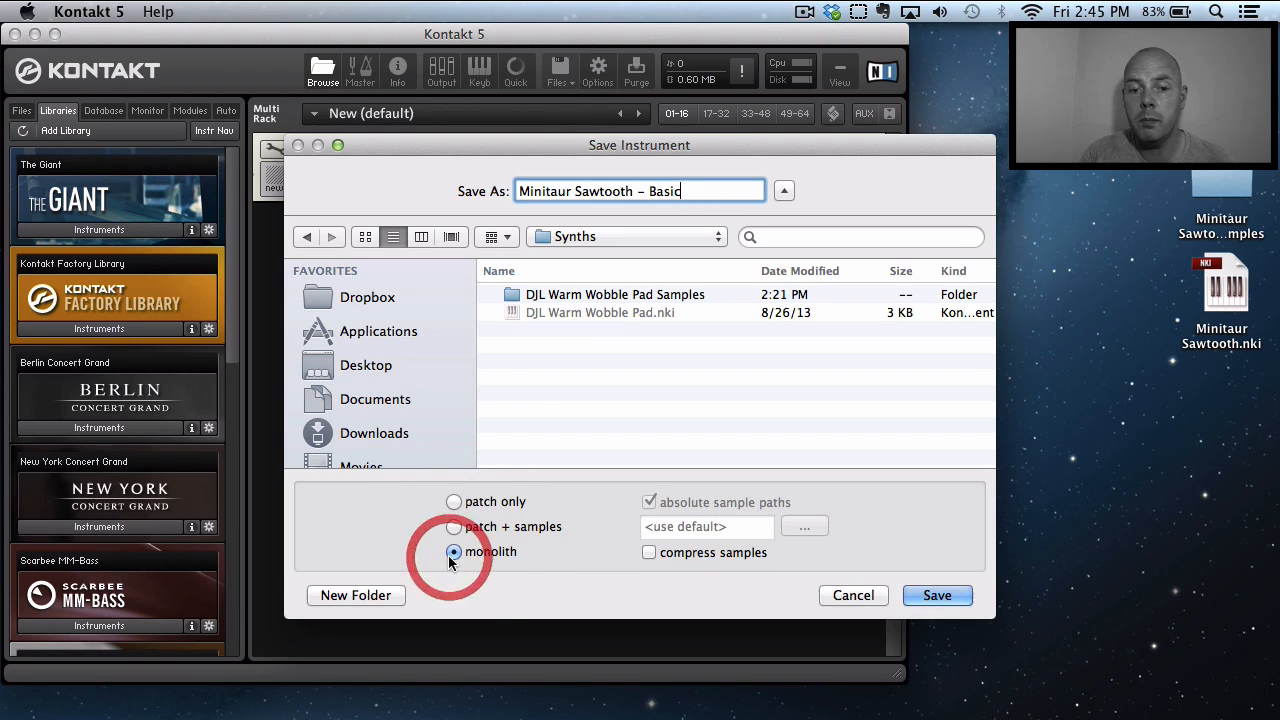
click(454, 502)
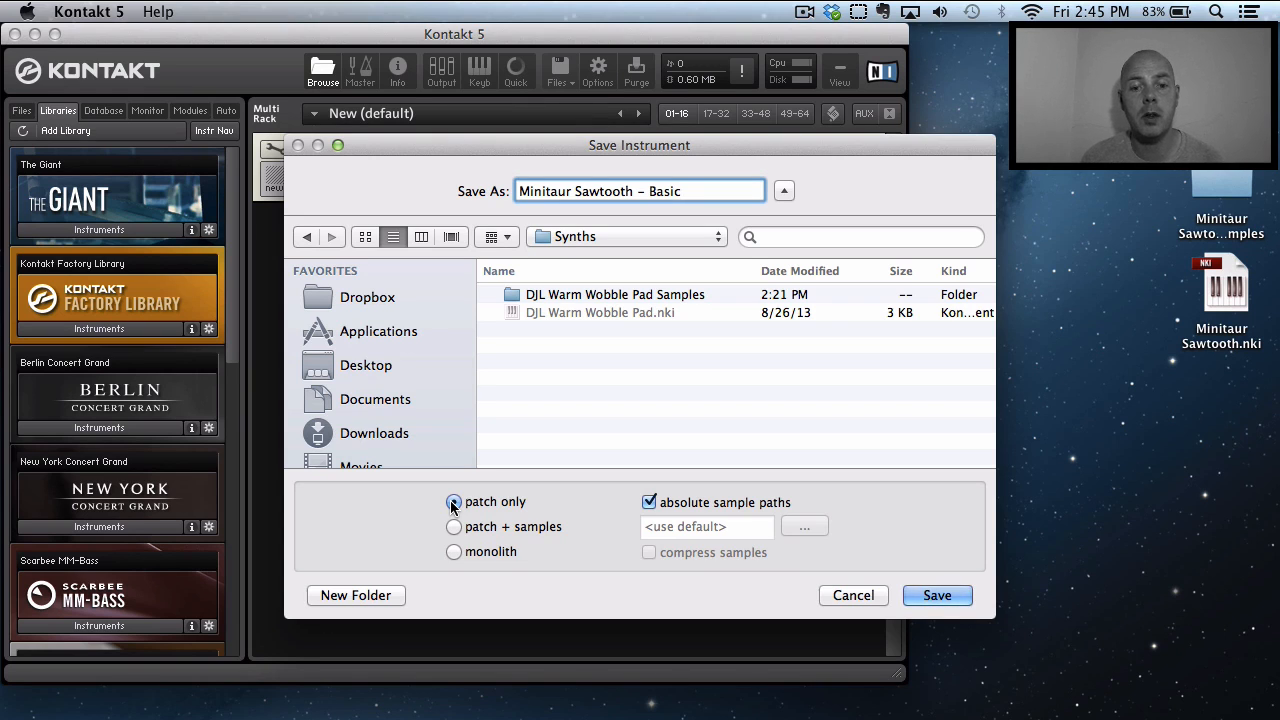
click(462, 528)
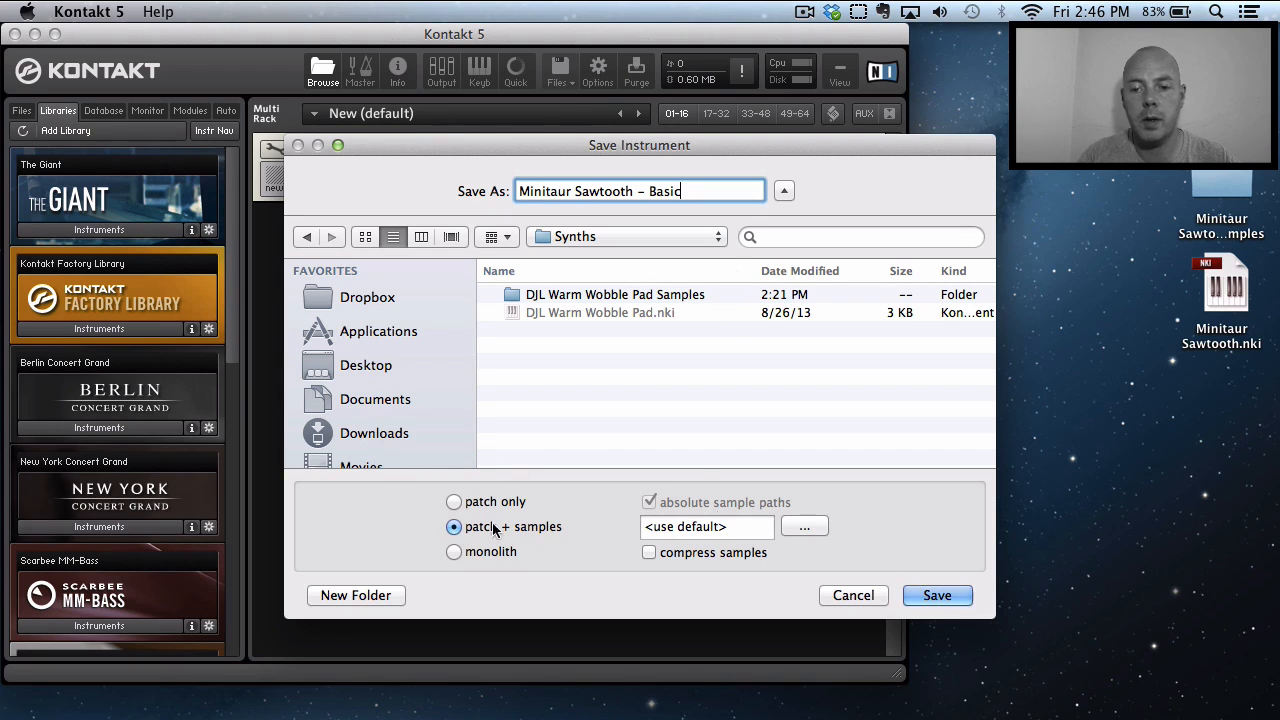
click(935, 596)
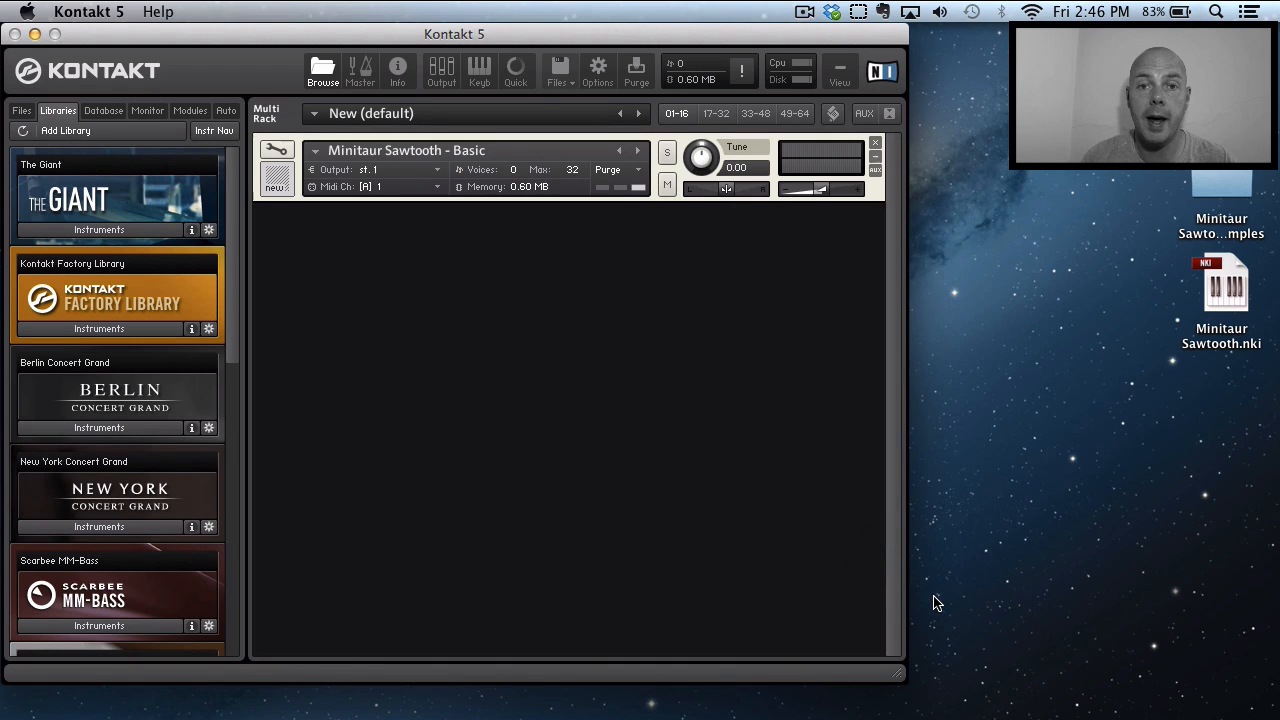
Step: Switch to Finder and open the Synths folder under Documents > Native Instruments > Kontakt 5 > User Instruments
key(super+Tab)
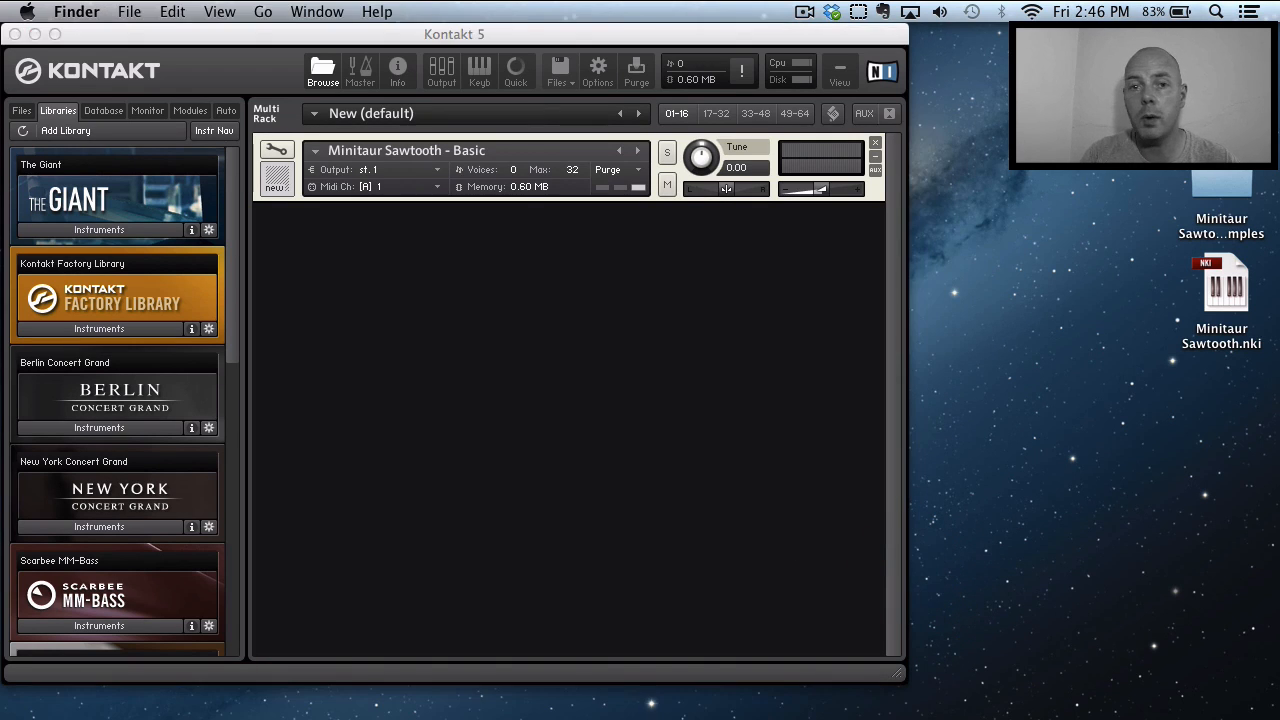
click(224, 288)
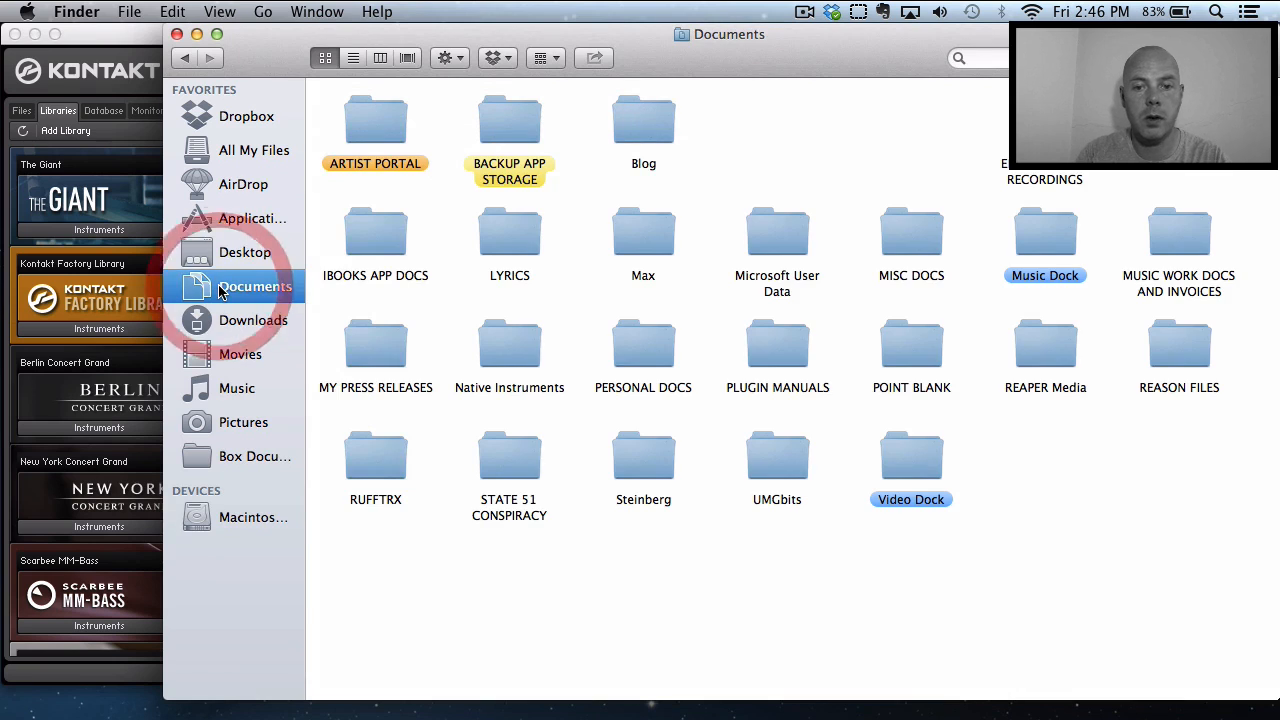
click(515, 352)
double_click(515, 352)
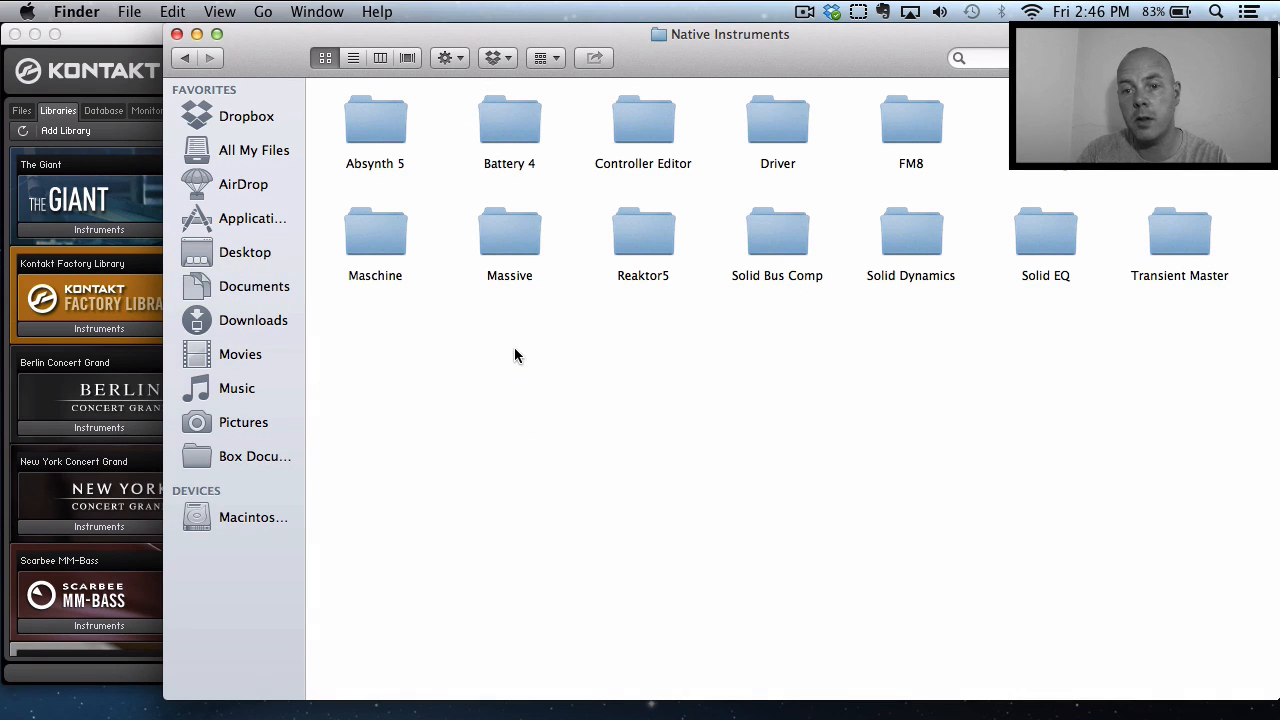
double_click(1180, 125)
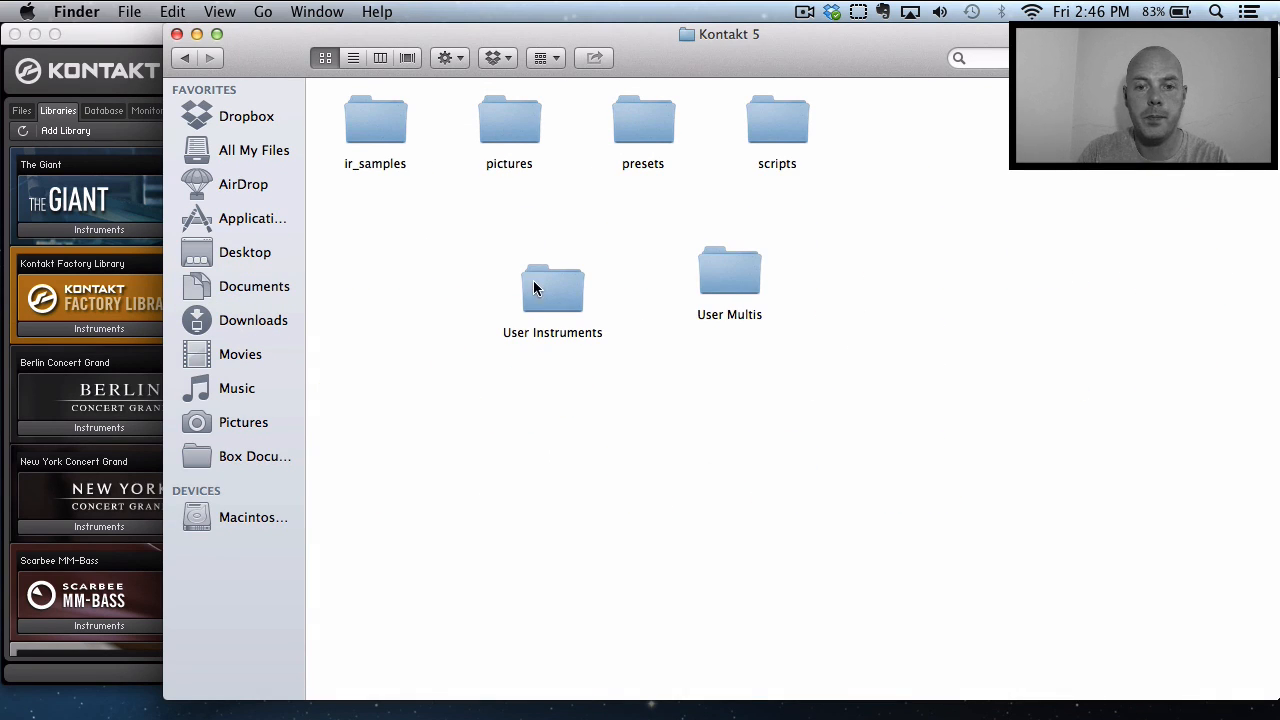
double_click(536, 292)
double_click(503, 344)
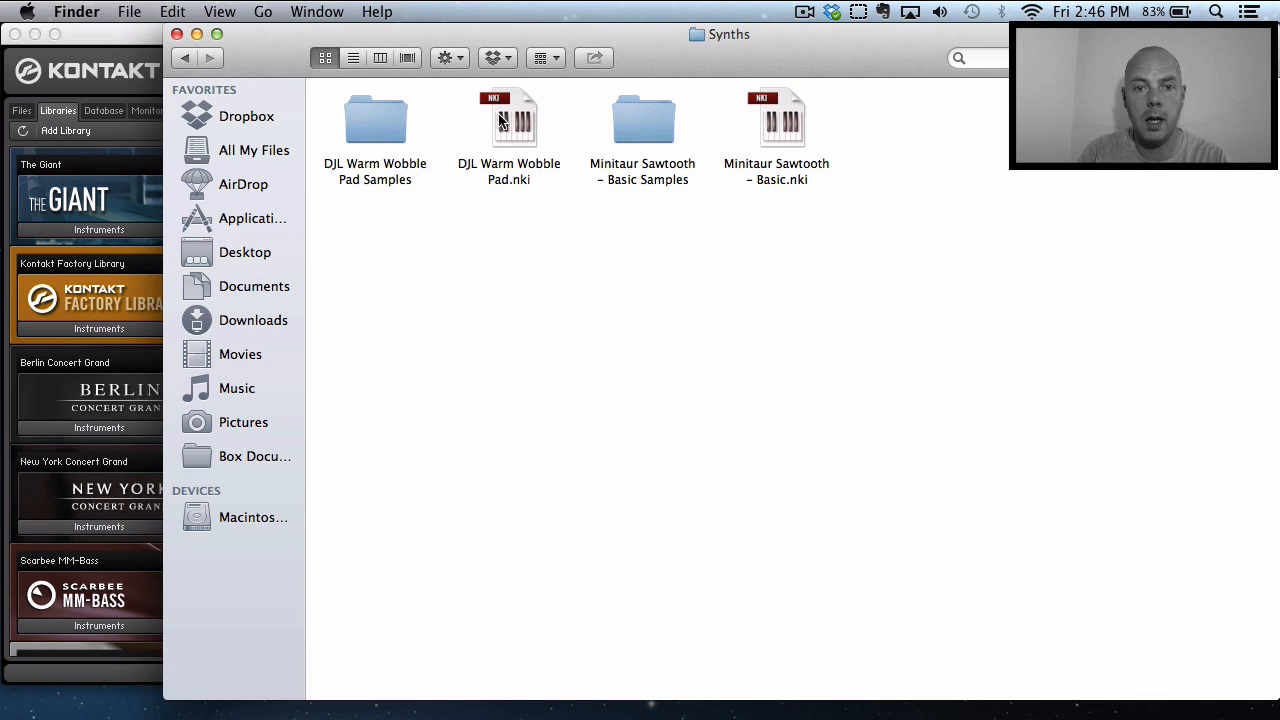
Step: Inspect the saved Minitaur Sawtooth - Basic patch and its samples folder, and return to the User Instruments folder
click(773, 122)
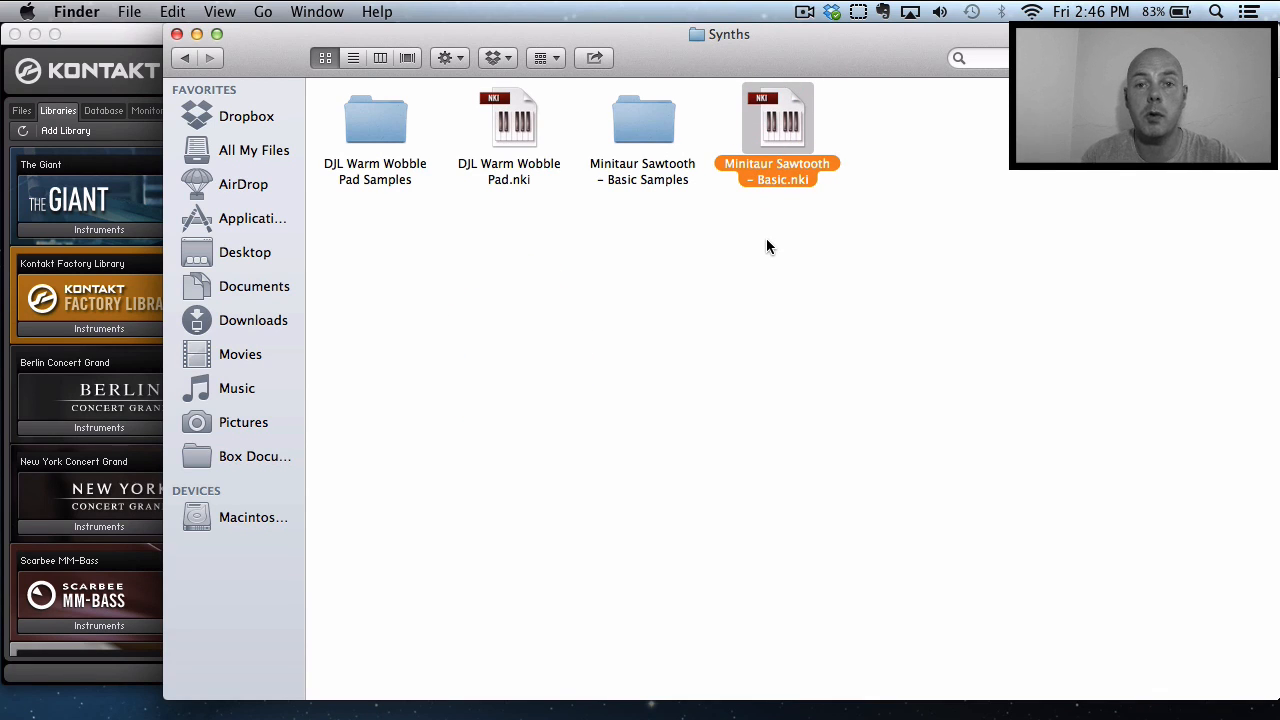
double_click(645, 118)
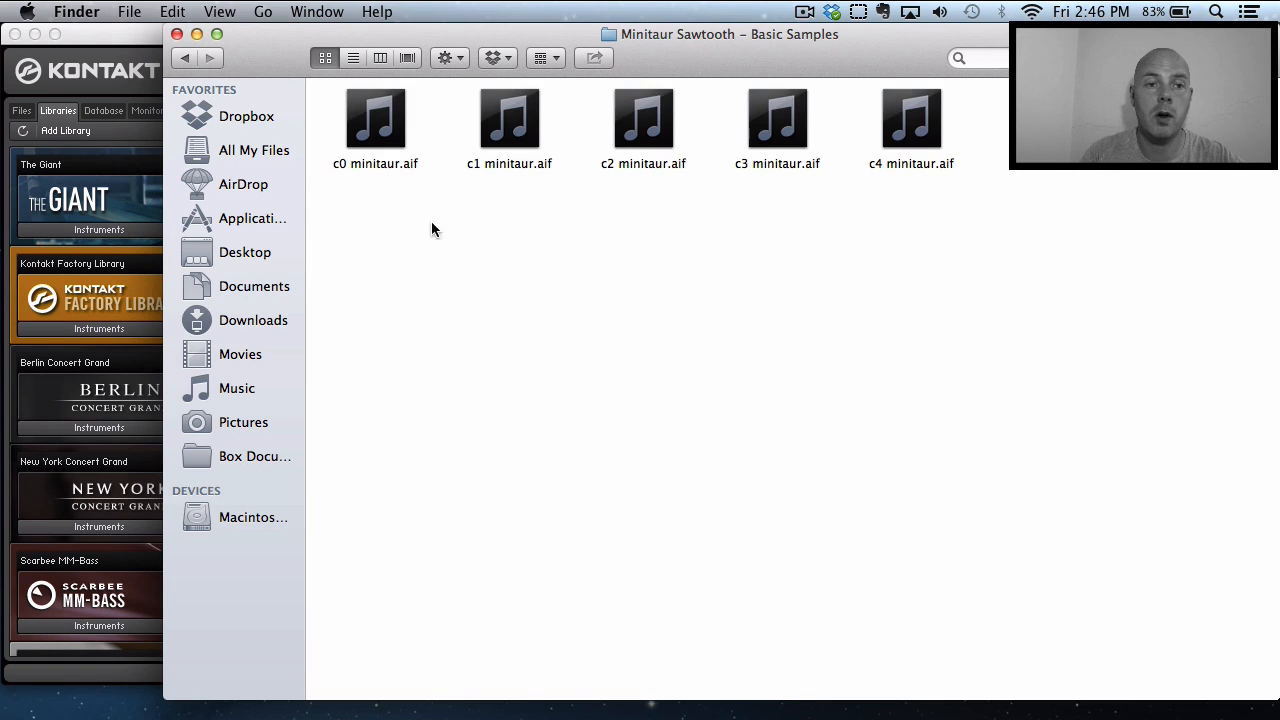
click(184, 57)
click(184, 57)
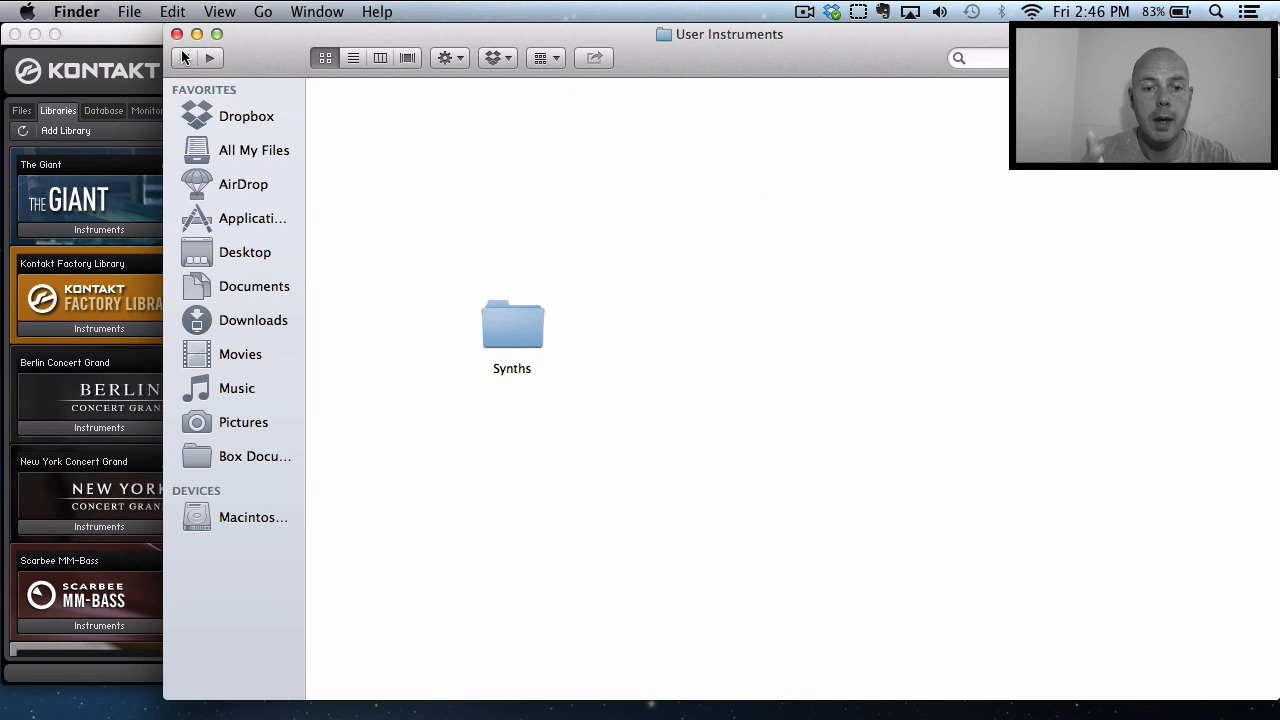
Step: Switch to Kontakt and save the instrument in the Synths folder as "Minitaur Sawtooth - Basic - Monolith" using the monolith option
click(115, 40)
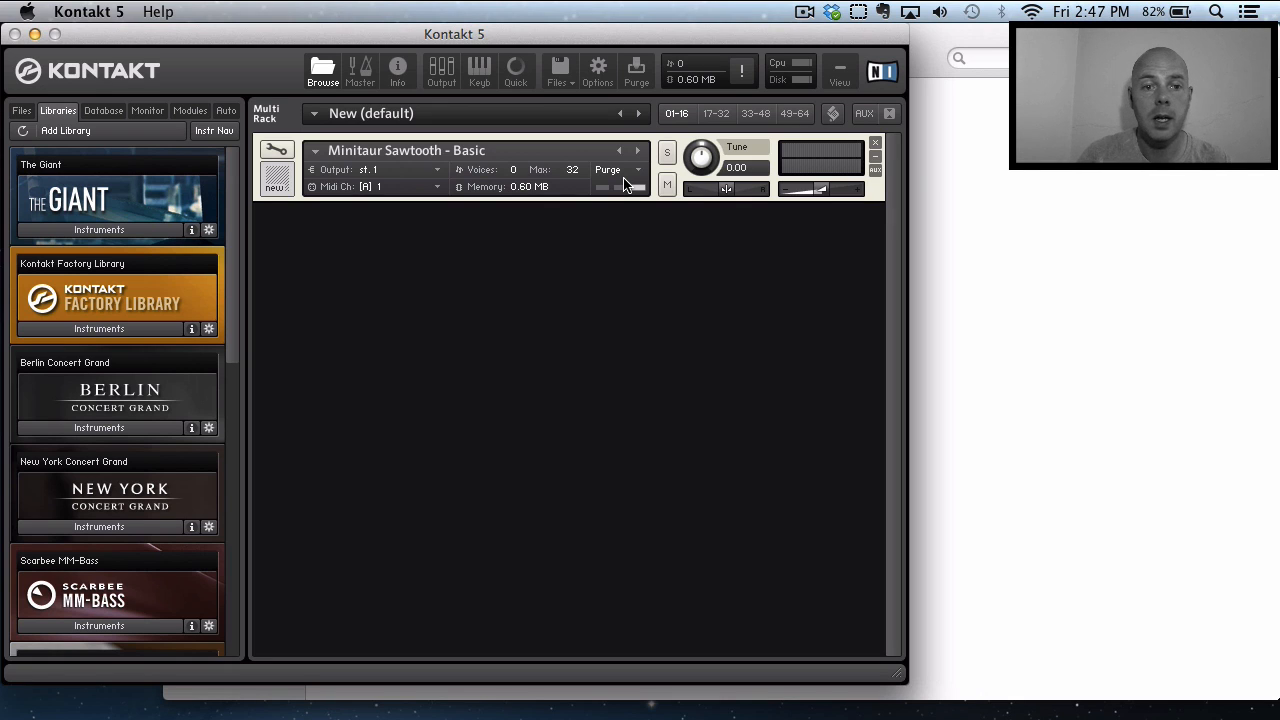
click(559, 72)
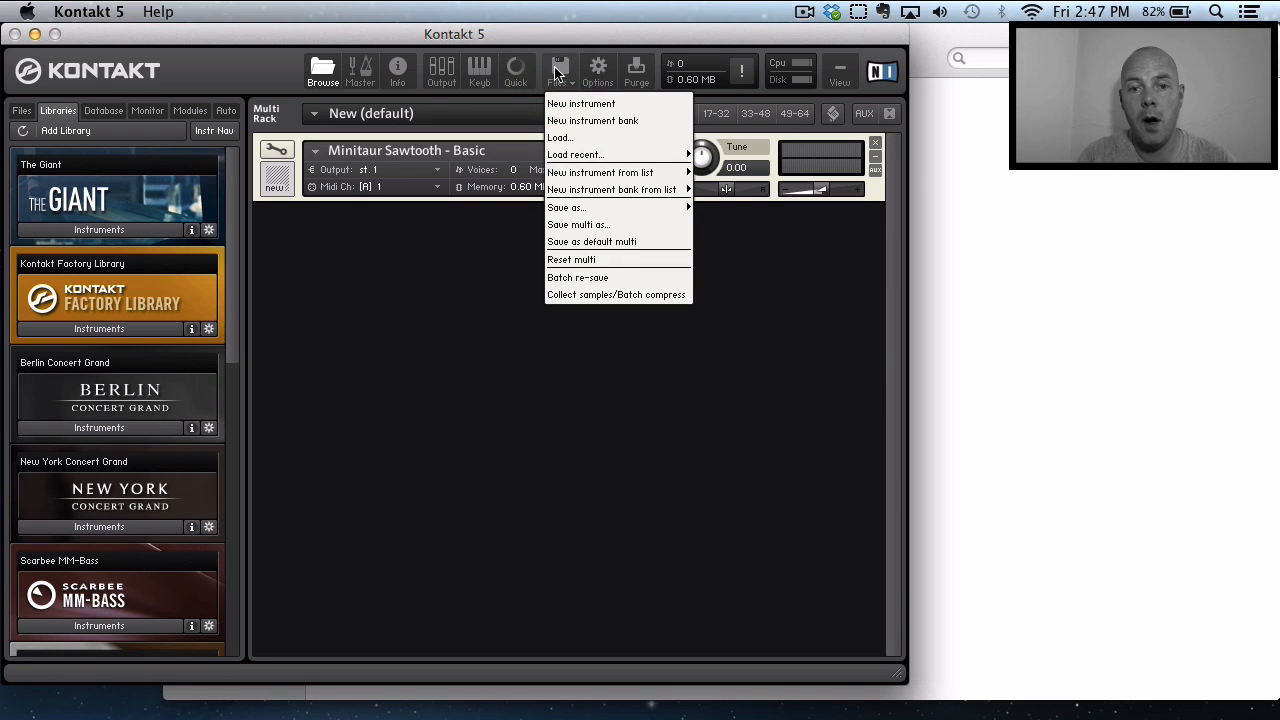
mouse_move(659, 204)
click(750, 224)
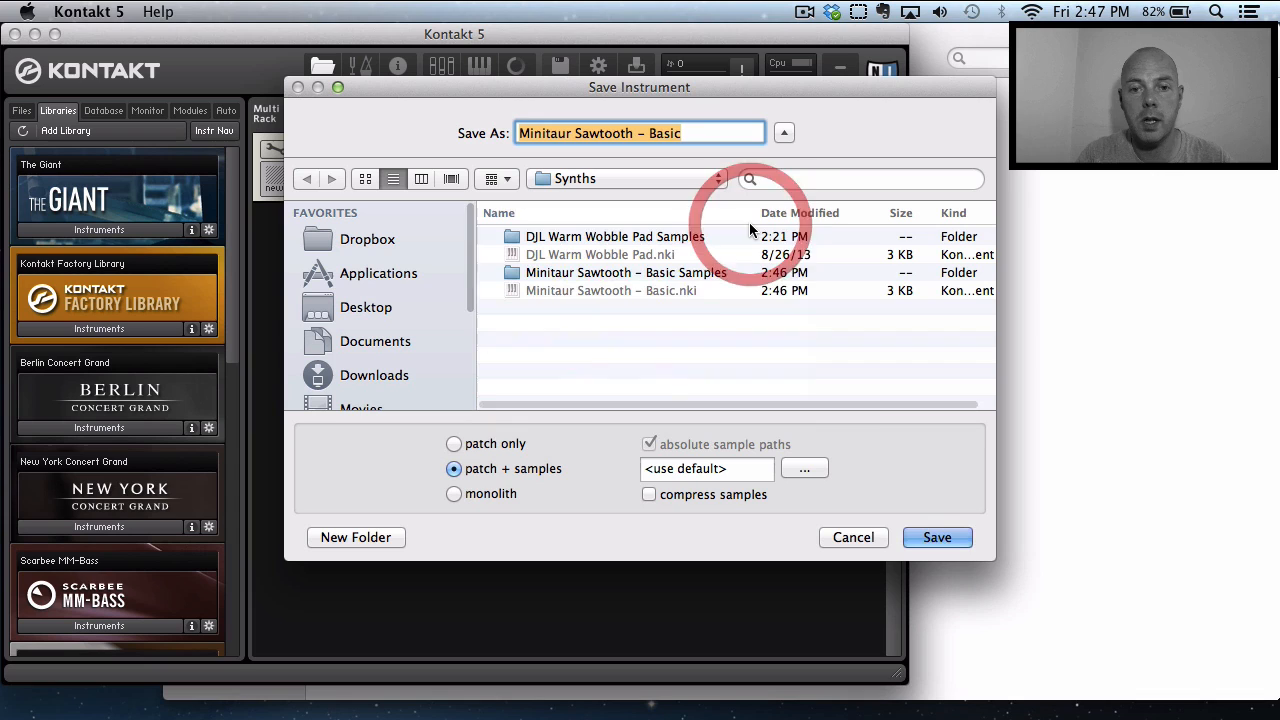
click(689, 134)
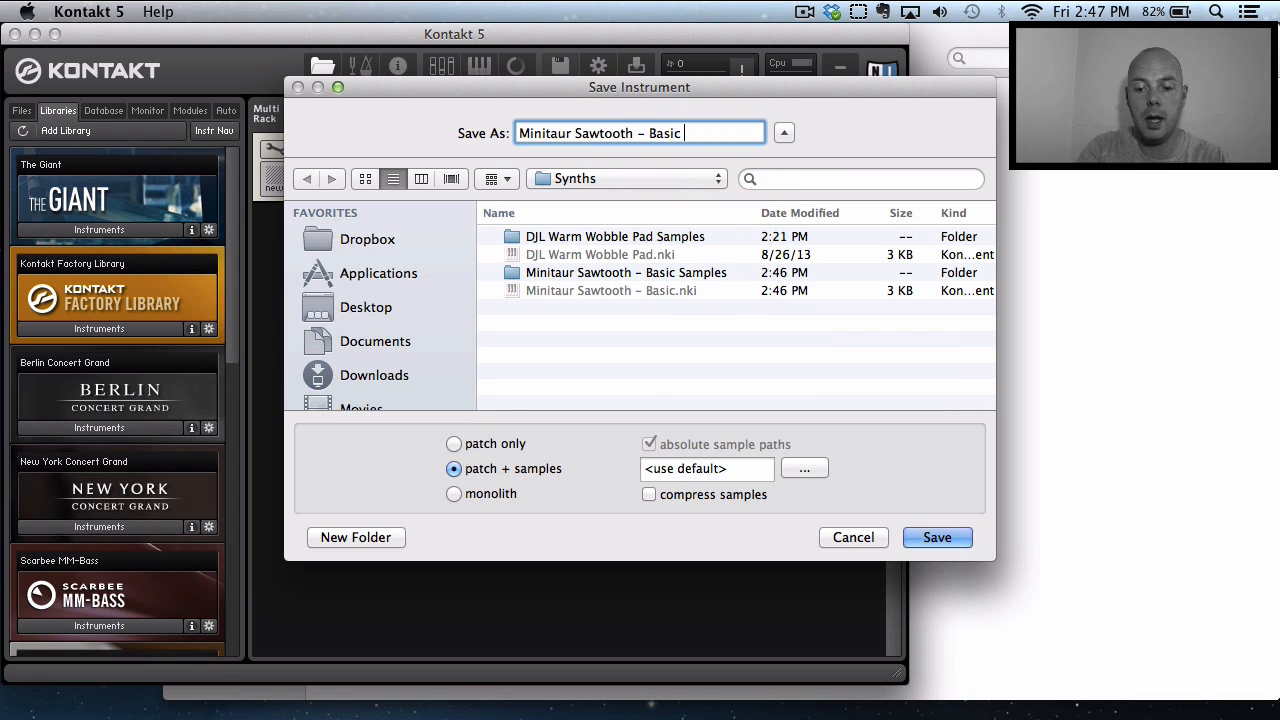
text(– Monolith)
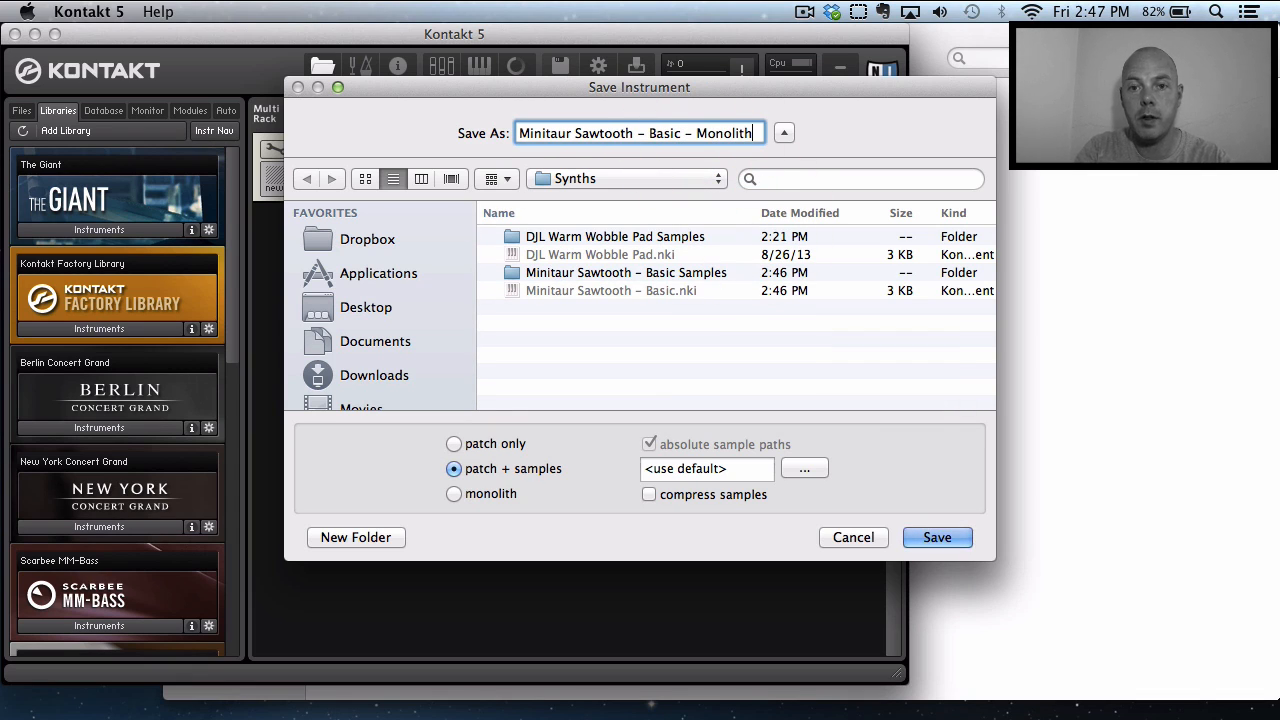
click(454, 493)
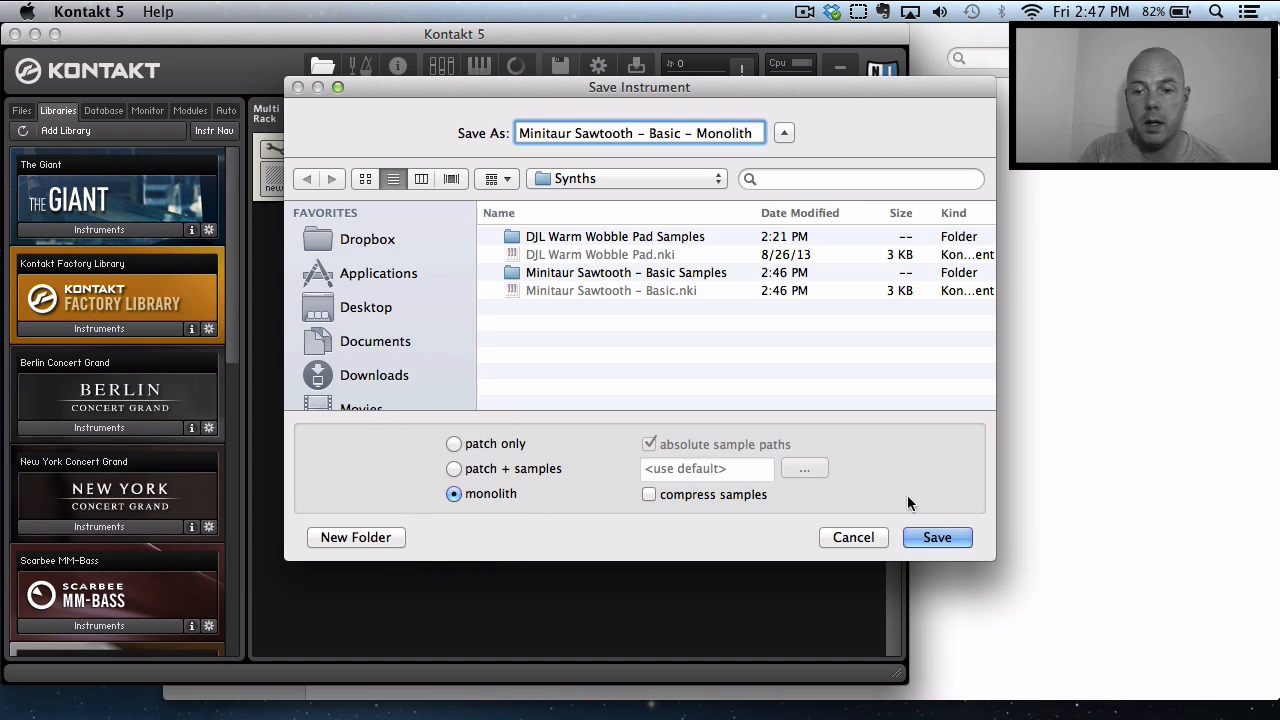
click(934, 537)
Step: Switch to Finder, open the Synths folder and check the file info of the Minitaur Sawtooth - Basic - Monolith patch
click(1006, 296)
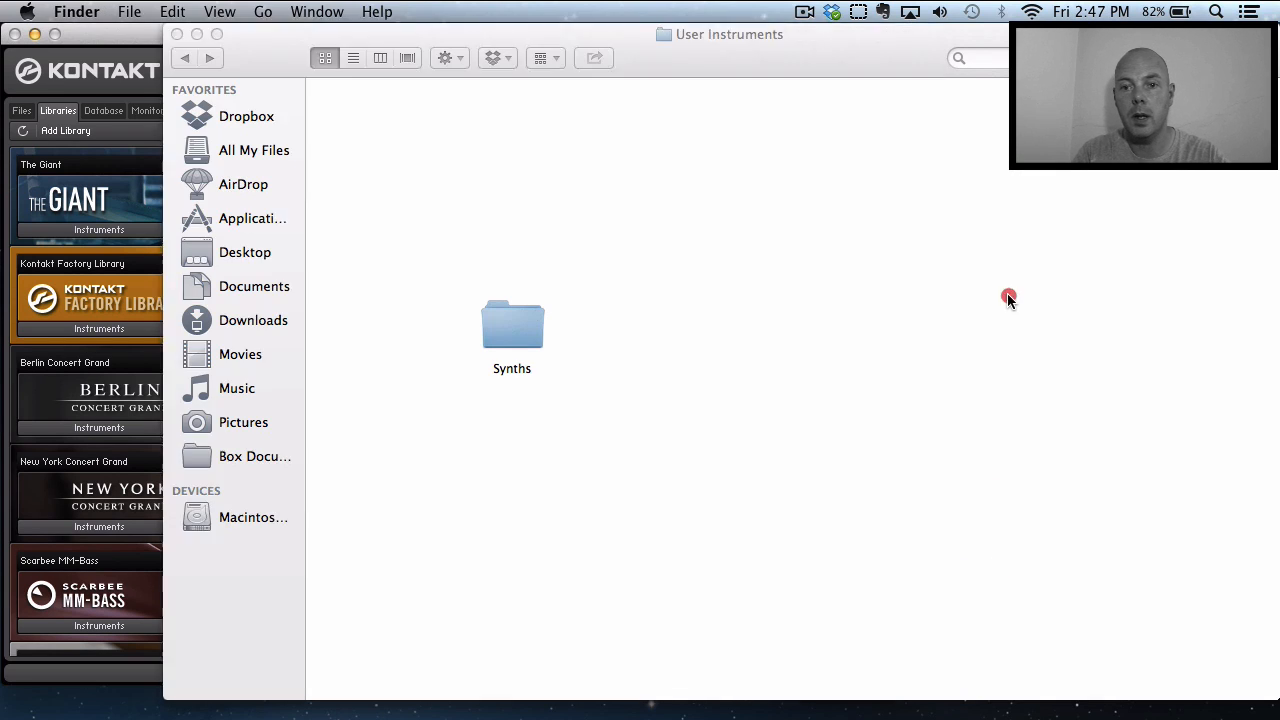
double_click(492, 330)
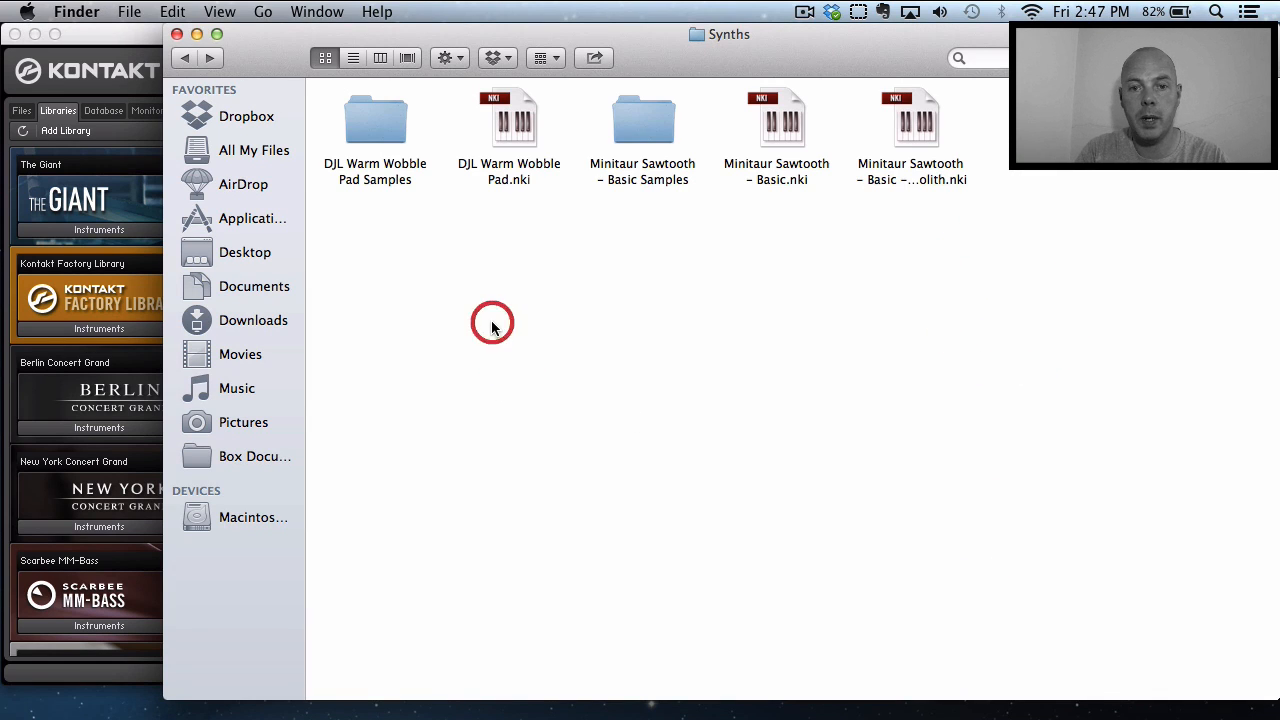
click(888, 239)
click(928, 107)
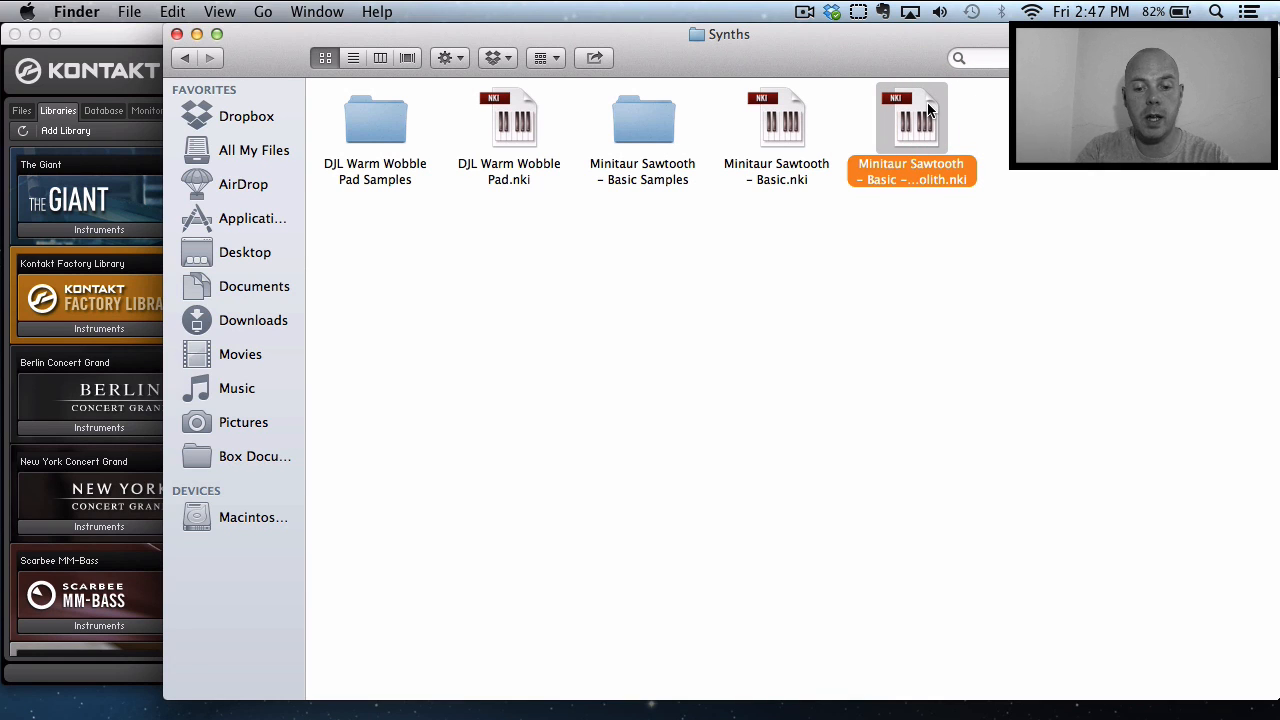
key(super+i)
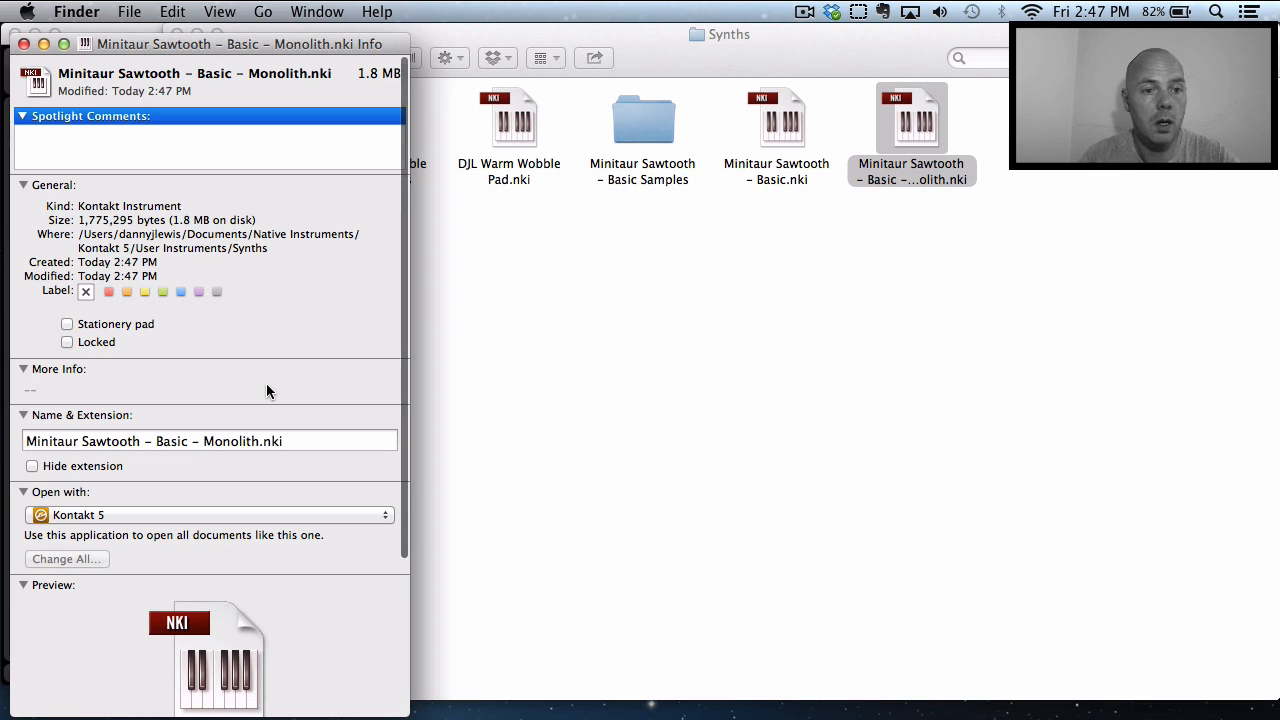
click(24, 44)
Step: Check the file info of the Minitaur Sawtooth - Basic Samples folder together with the Minitaur Sawtooth - Basic.nki patch
click(762, 188)
drag(762, 188, 811, 123)
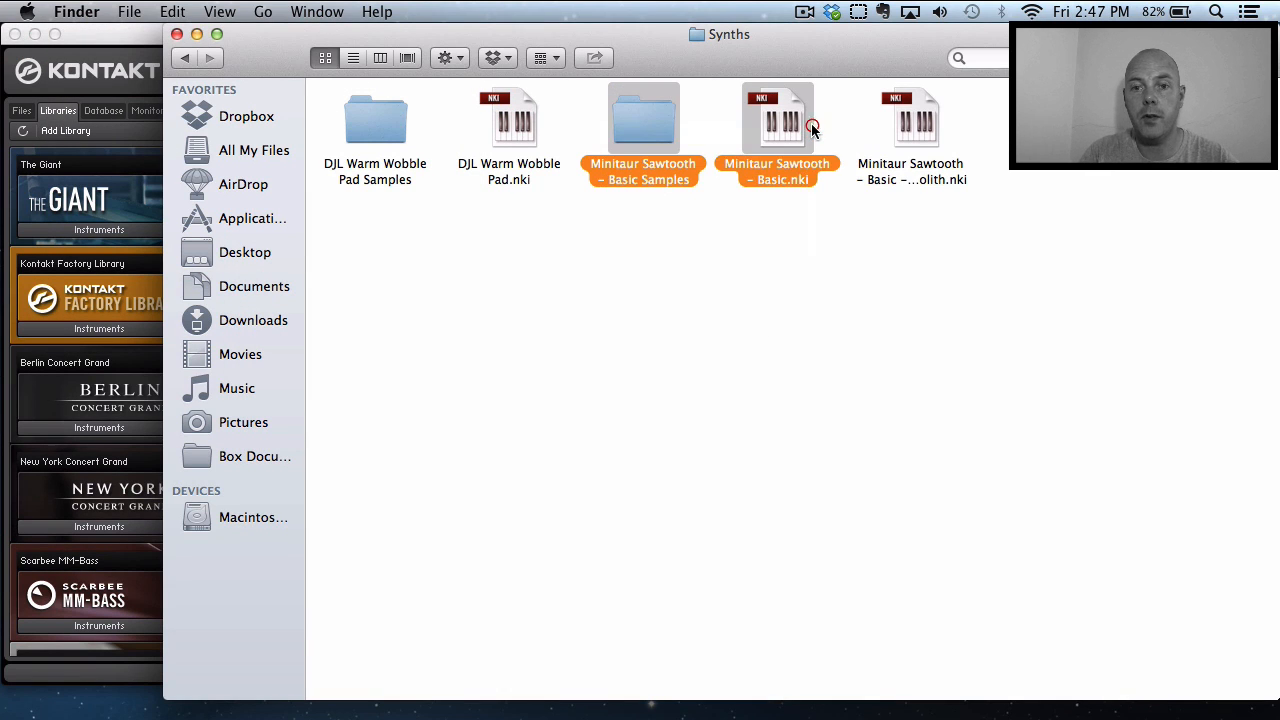
key(super+i)
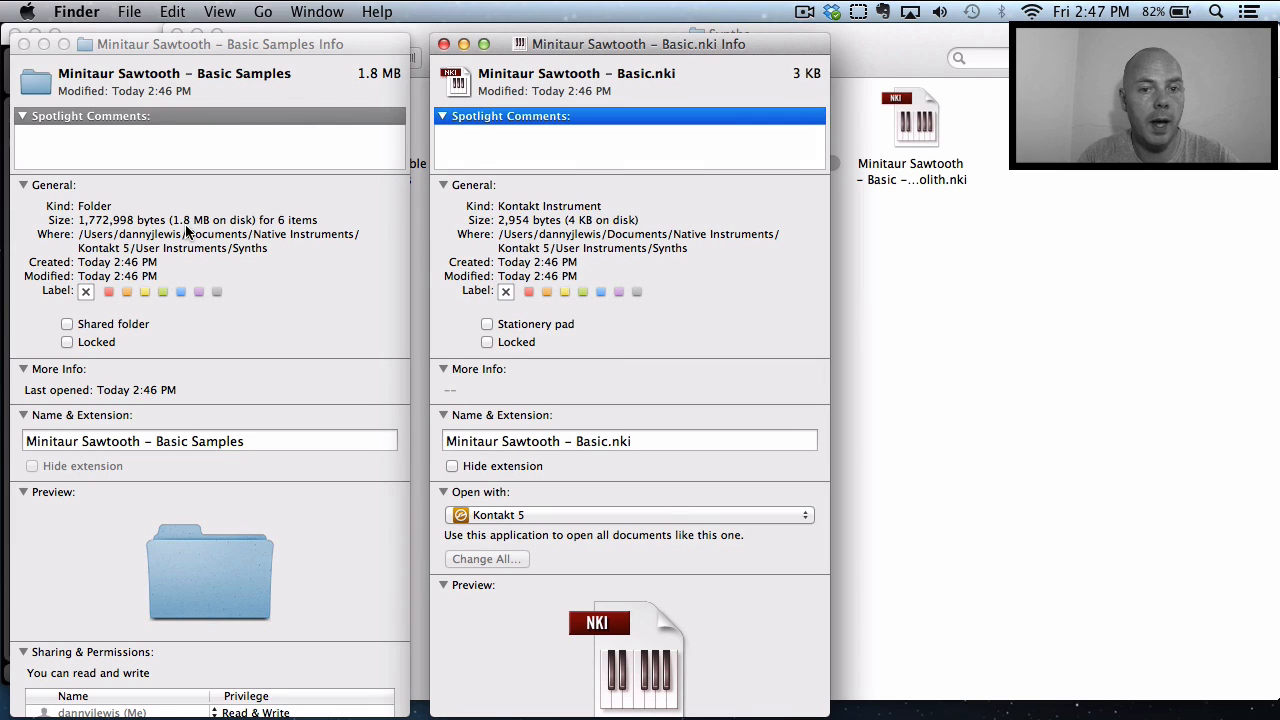
click(444, 44)
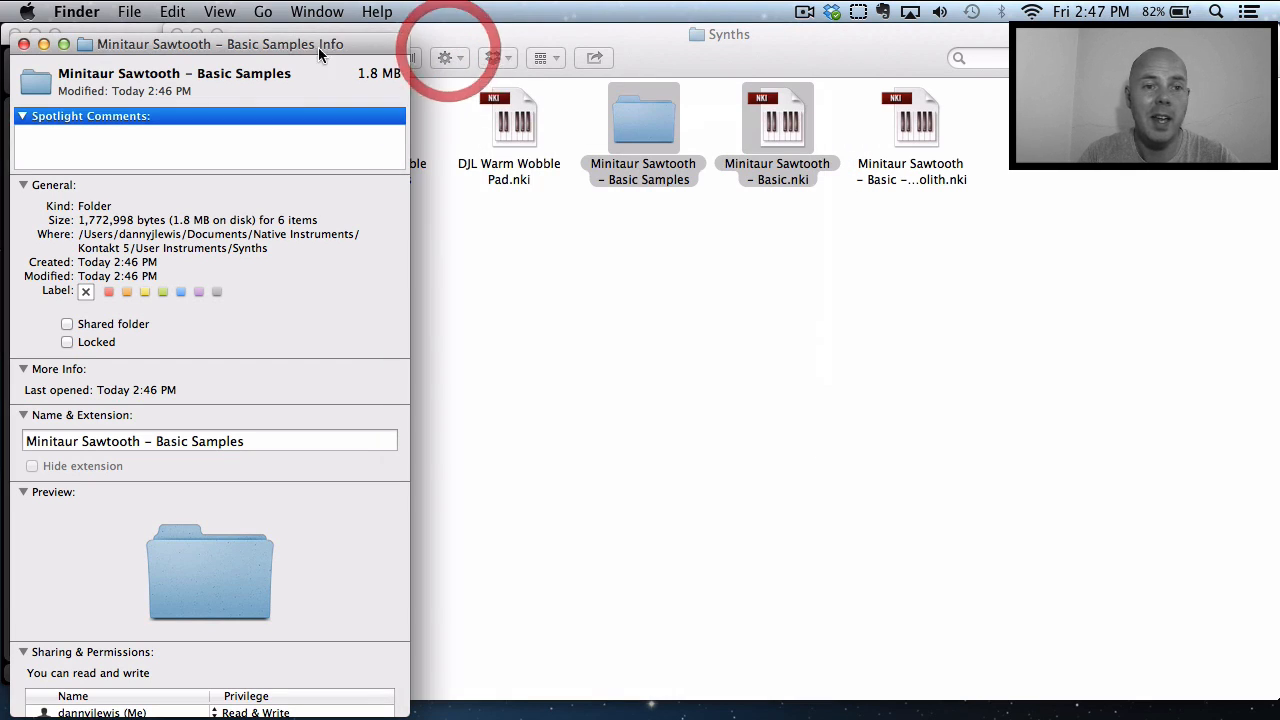
click(23, 44)
click(711, 316)
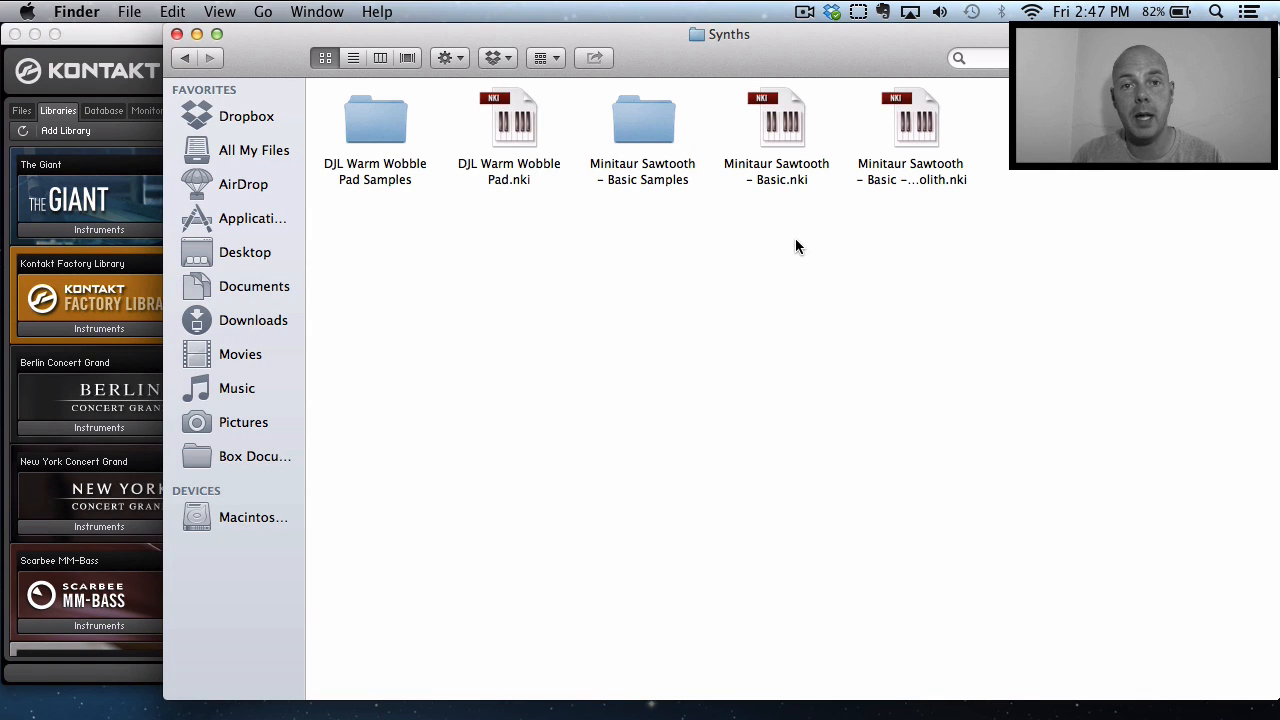
Step: Compare the monolith with the patch + samples files, view the contents of the Minitaur Sawtooth - Basic Samples folder, and return to Synths
click(903, 118)
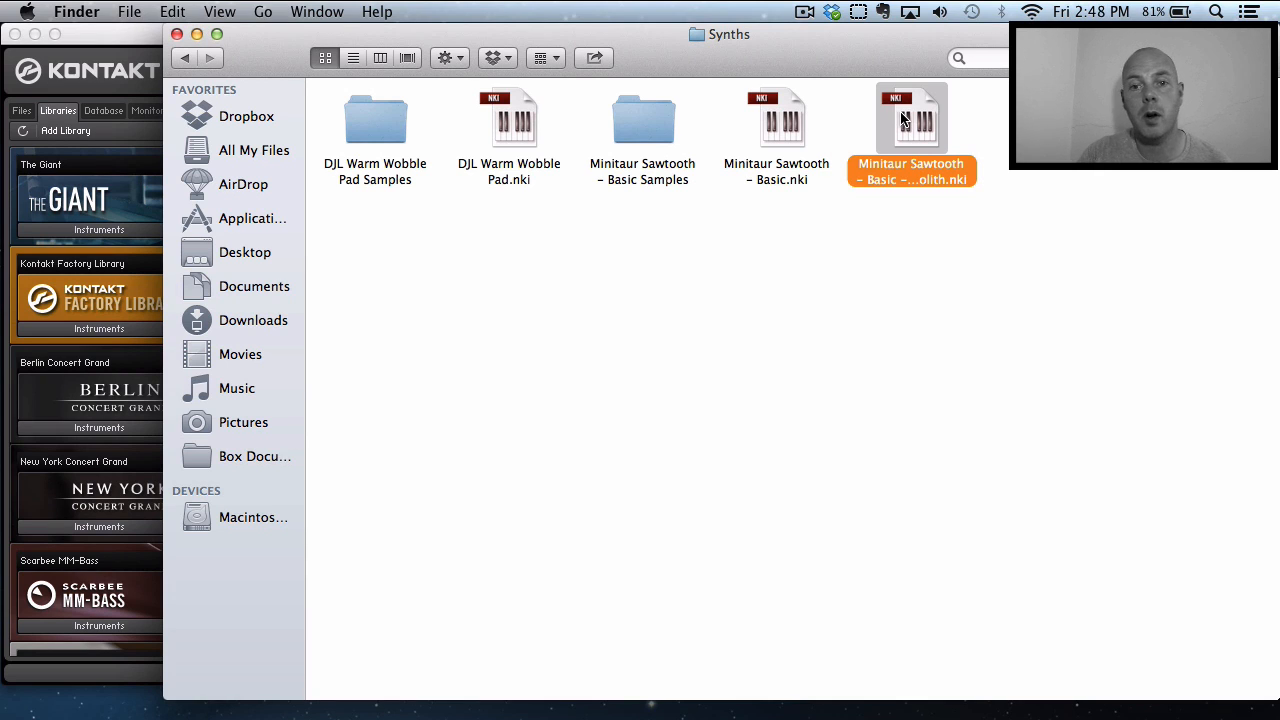
click(806, 112)
click(636, 132)
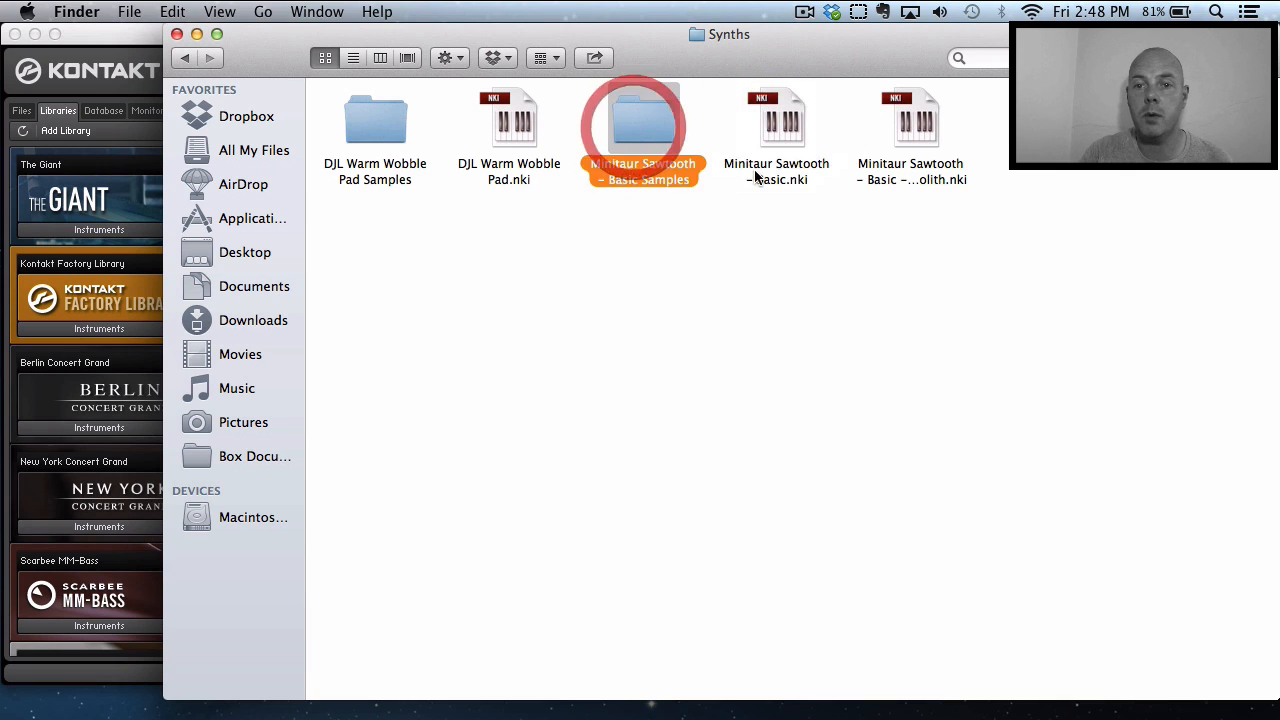
click(778, 115)
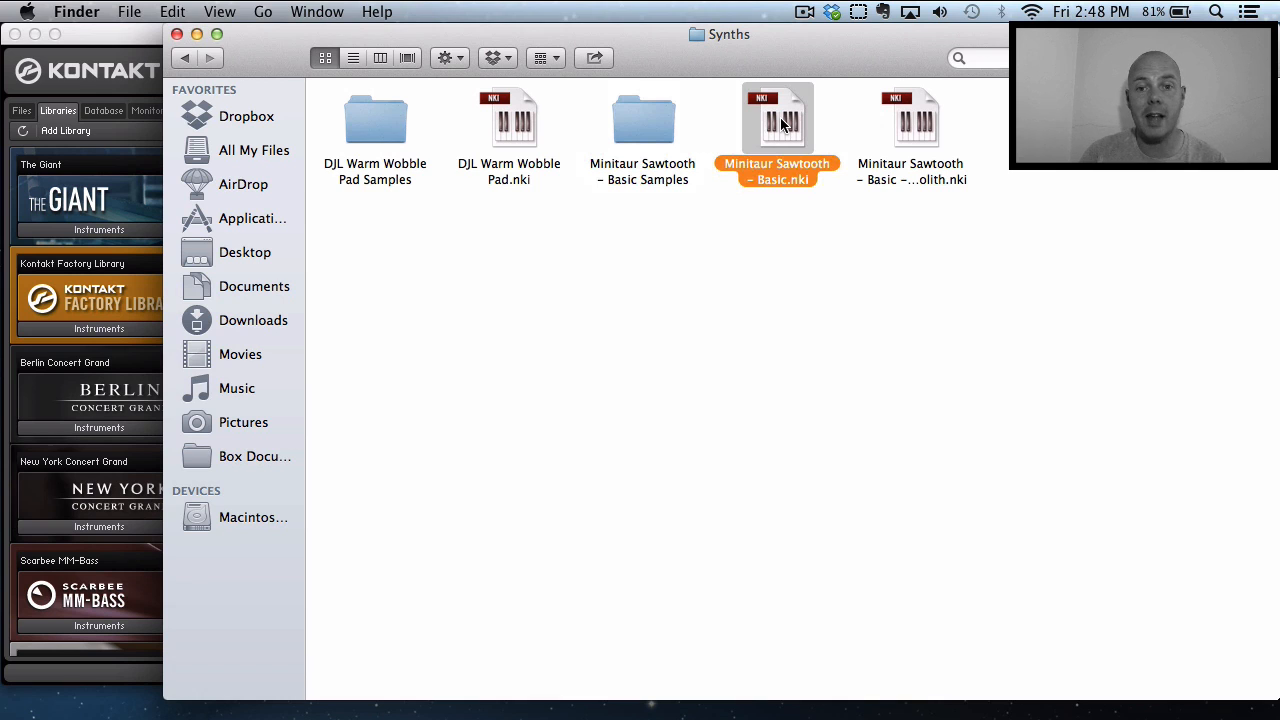
double_click(648, 115)
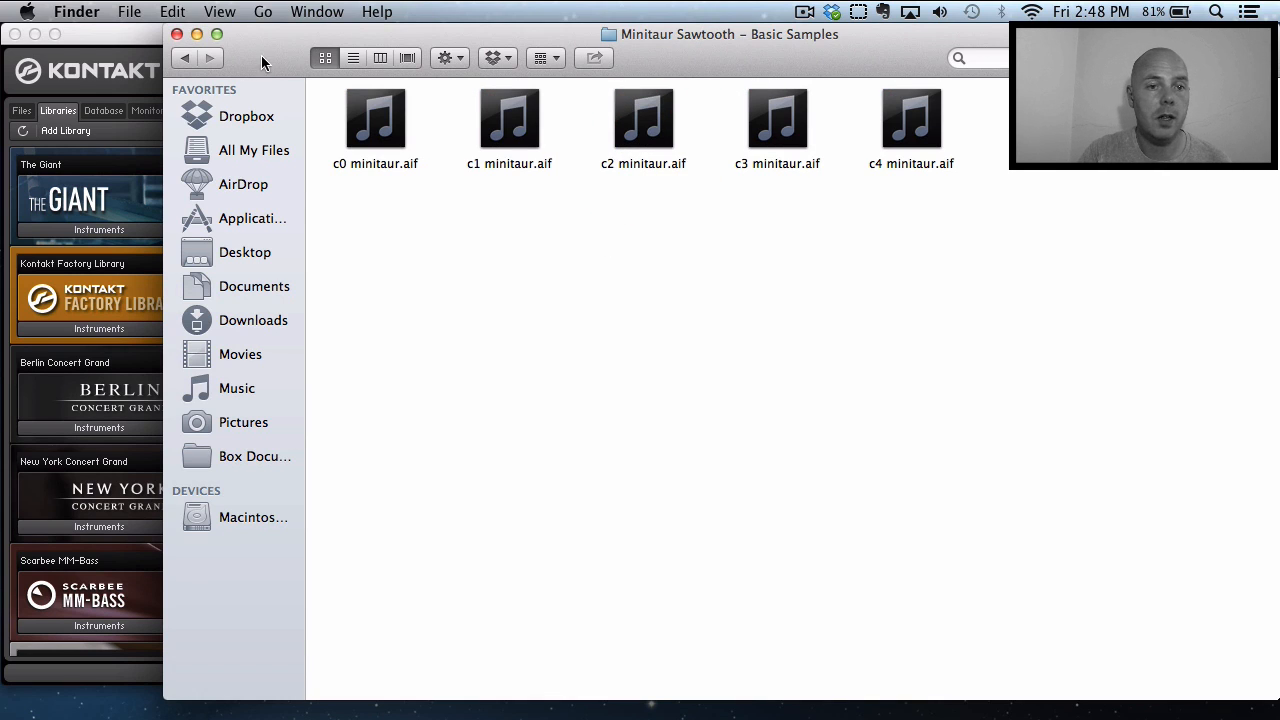
click(187, 55)
click(736, 357)
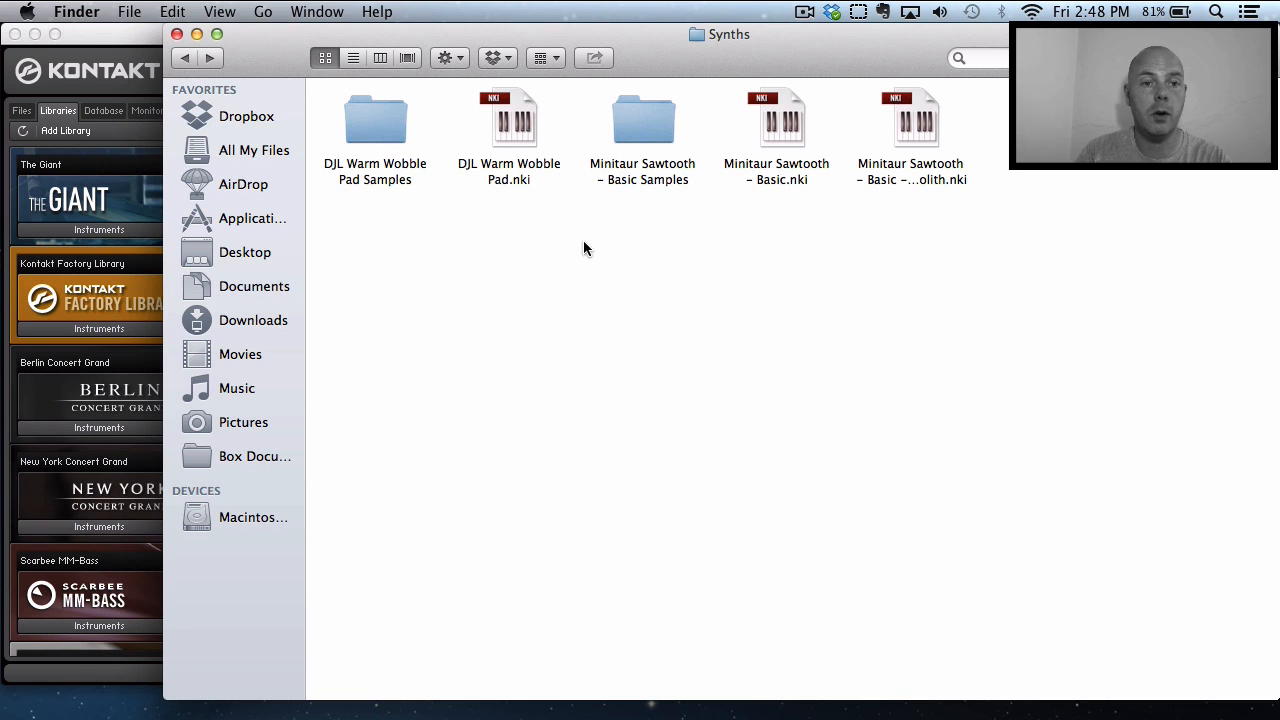
Step: Close the Synths folder window, return to Kontakt and view the quick-load categories available from the instrument header
click(177, 34)
click(426, 392)
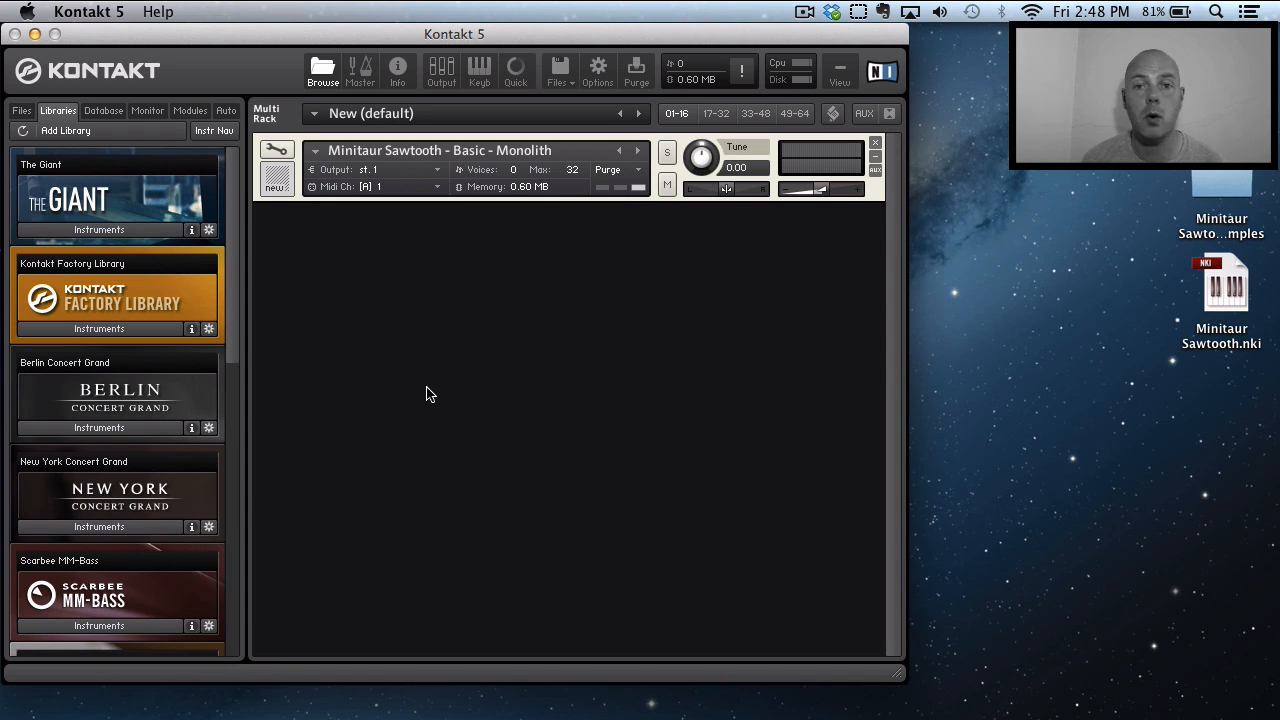
click(317, 151)
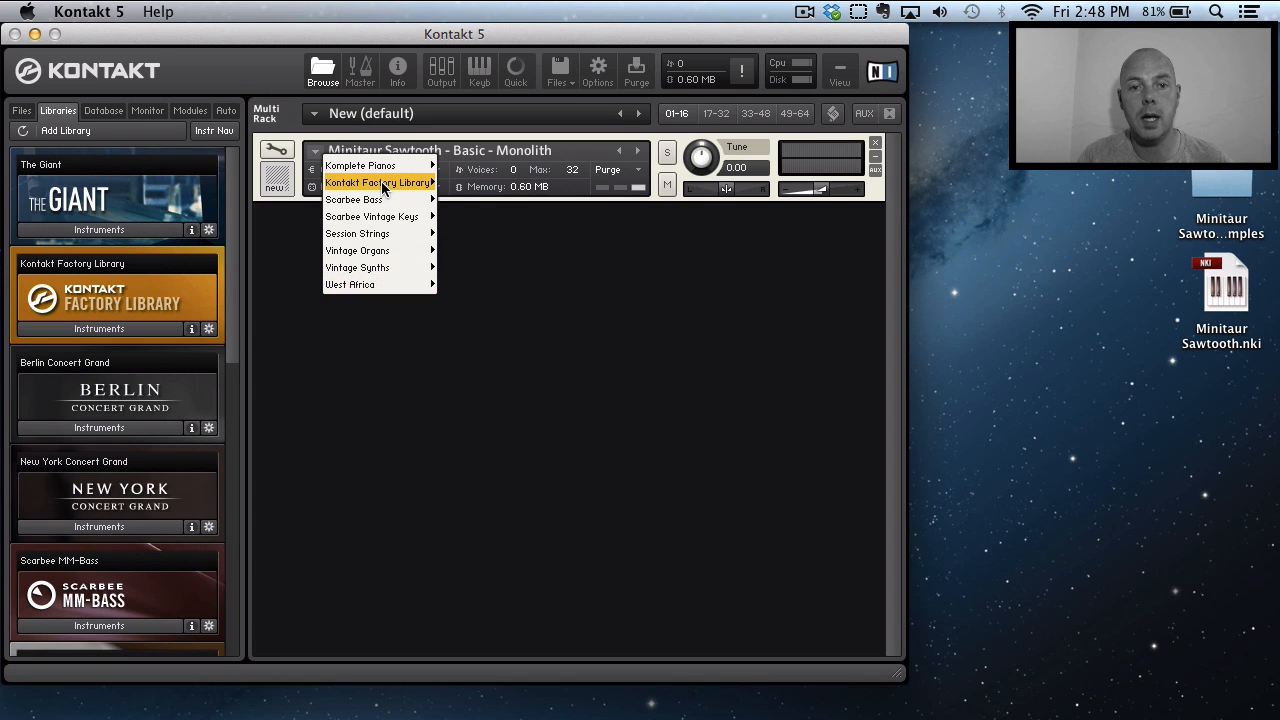
mouse_move(383, 186)
click(403, 445)
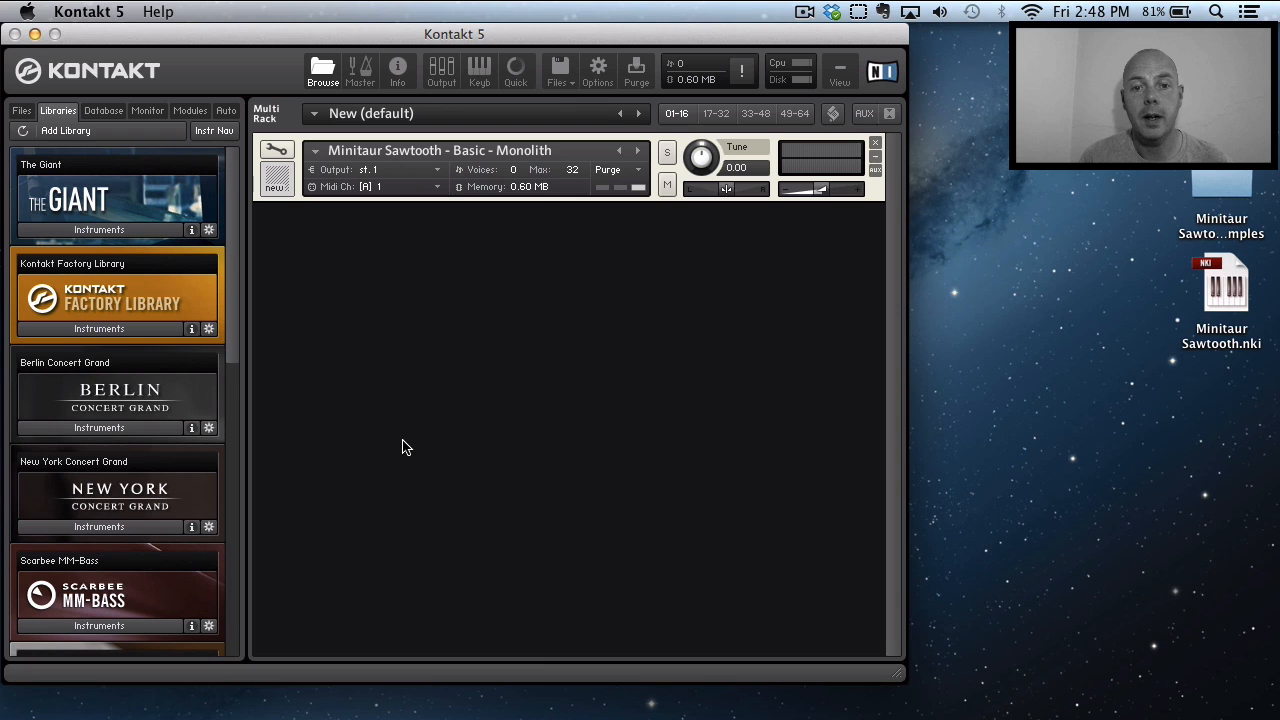
Step: Show the Quick-Load catalogue for instruments and create a folder named "User Instruments" in it
right_click(545, 449)
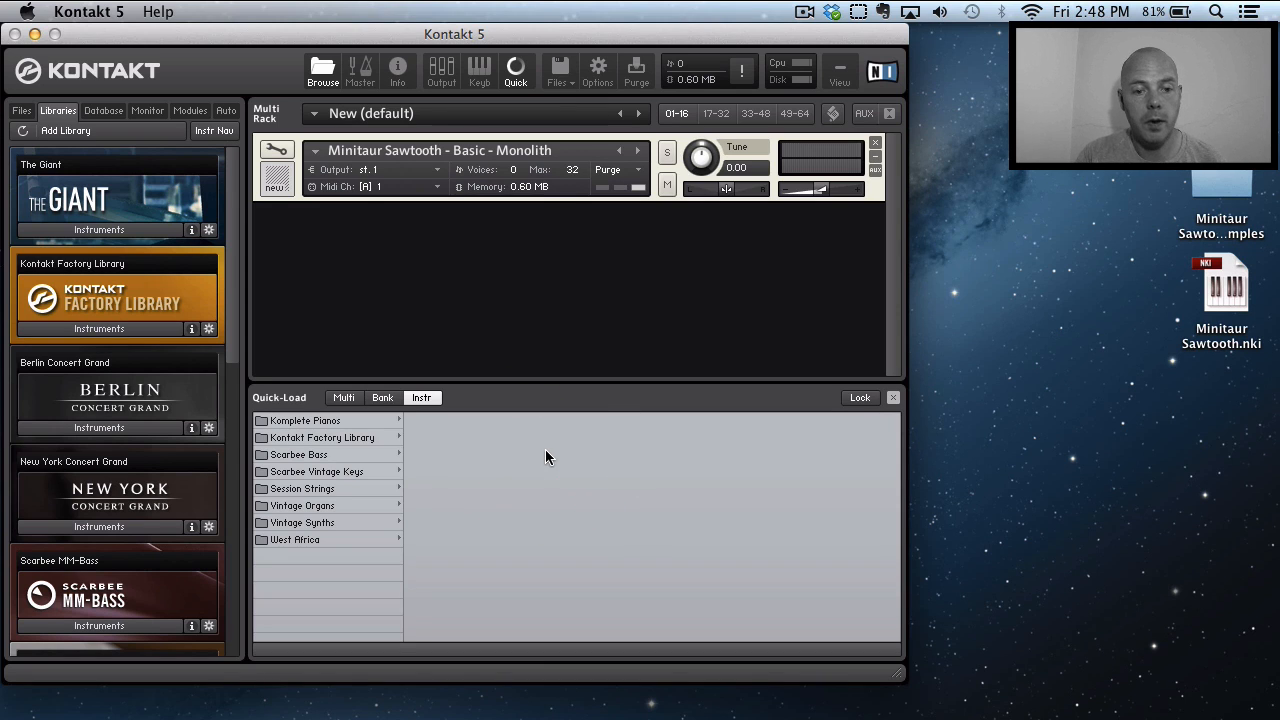
right_click(321, 556)
click(349, 567)
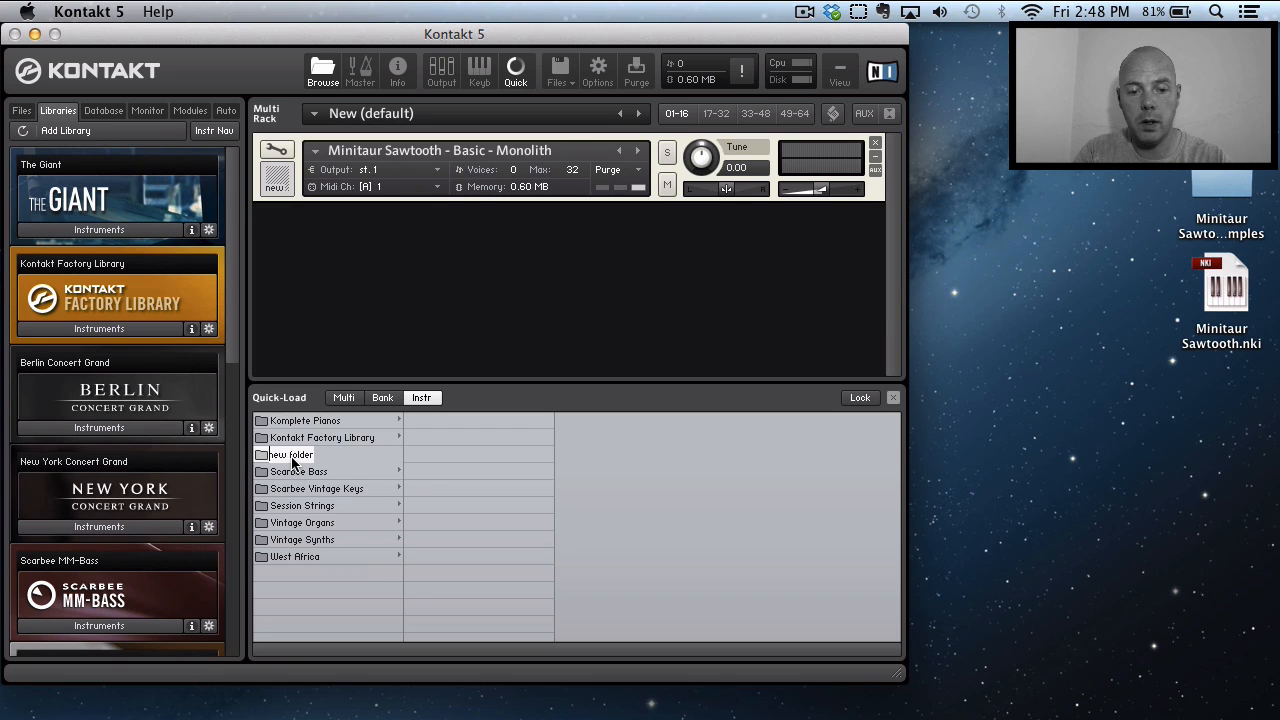
text(User Instru)
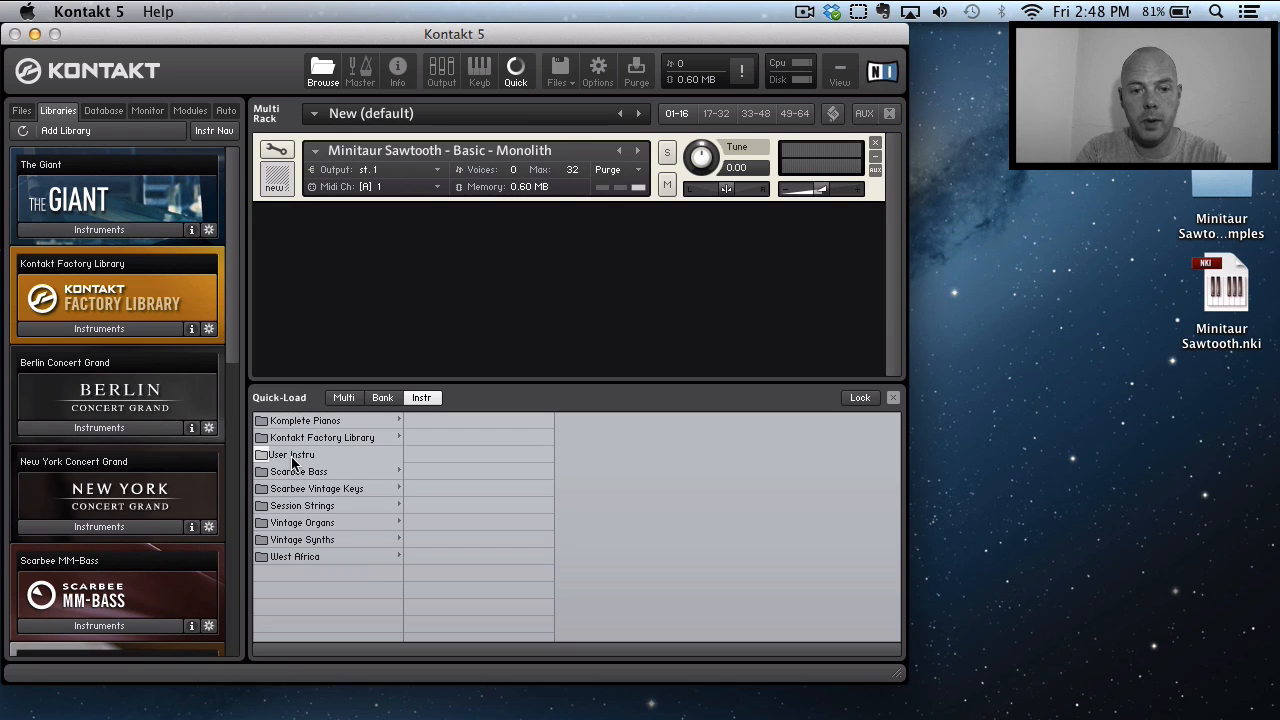
text(ments)
key(Return)
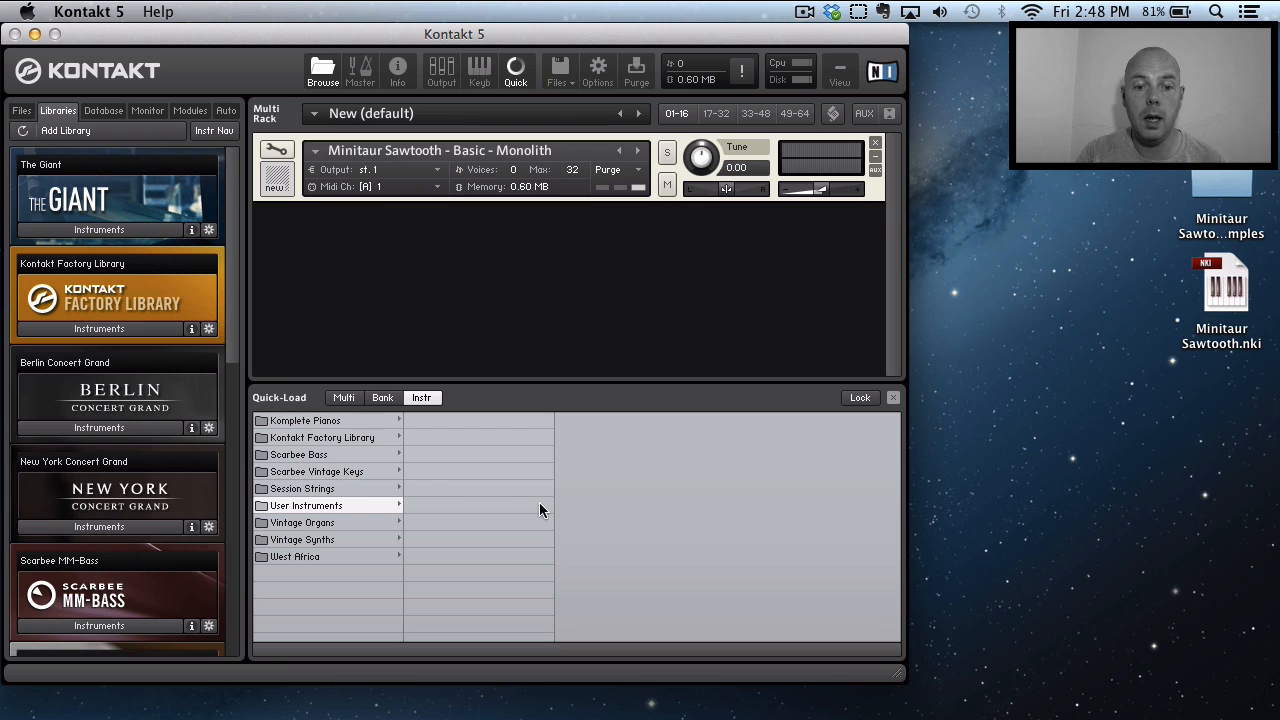
Step: Create a subfolder named "Synths" inside the User Instruments folder of the Quick-Load catalogue
right_click(480, 476)
click(501, 487)
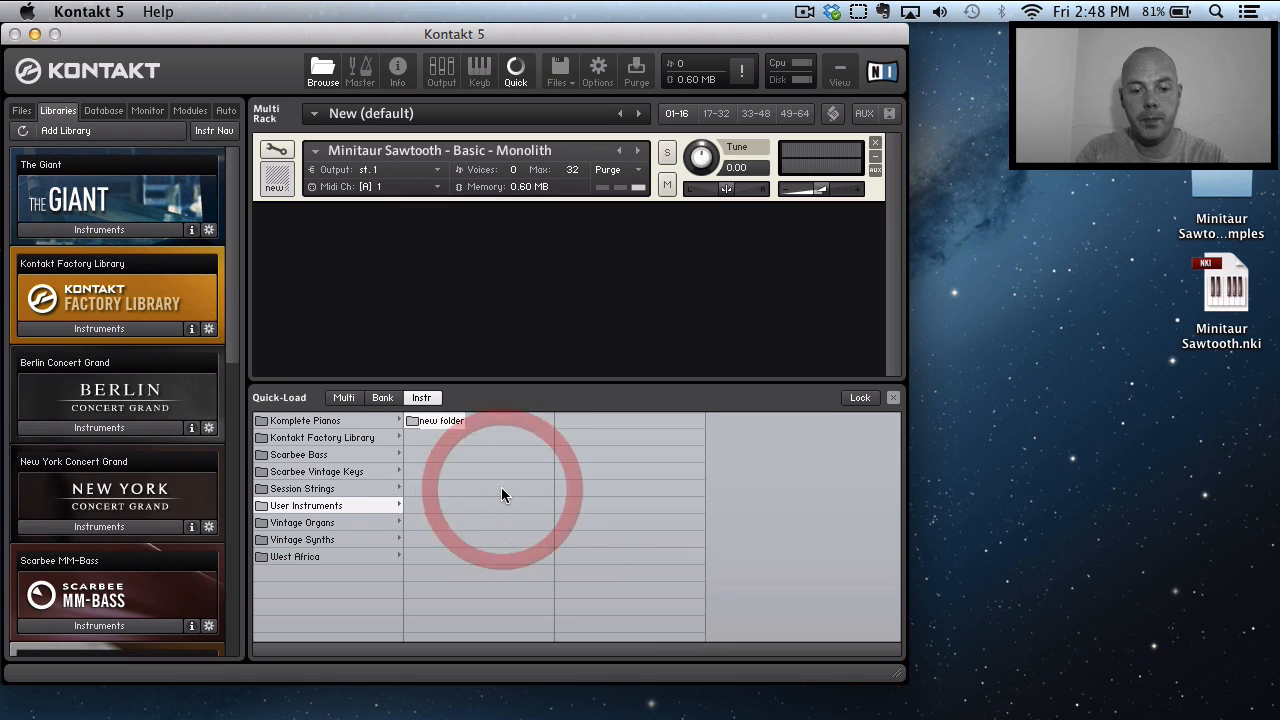
text(Synths)
key(Return)
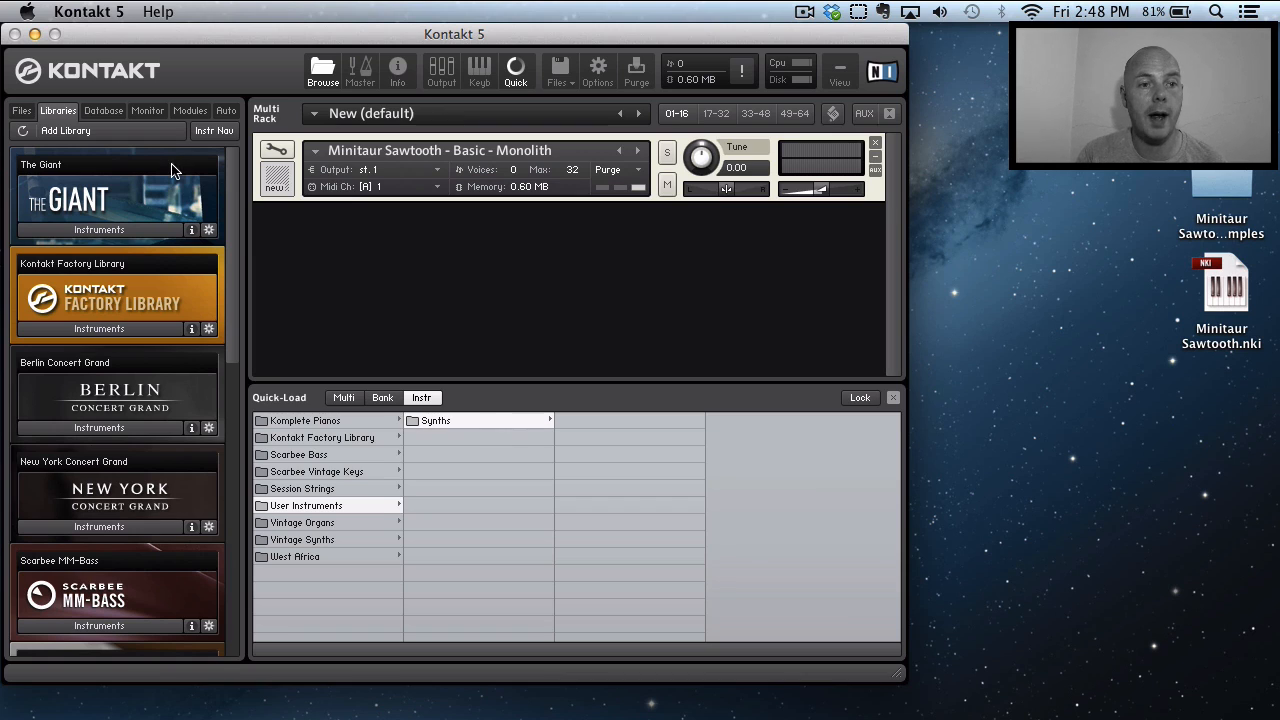
Step: Show the file browser and expand the Native Instruments folder inside Documents
click(20, 111)
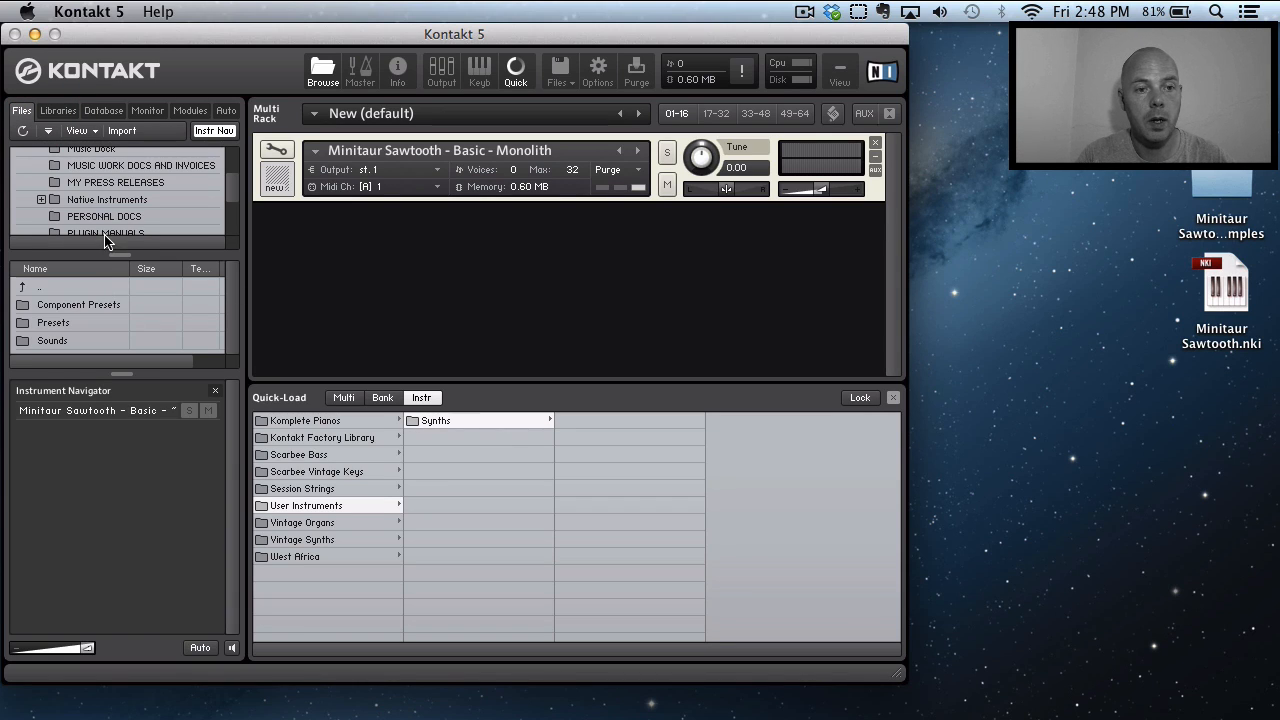
scroll(71, 191, up, 5)
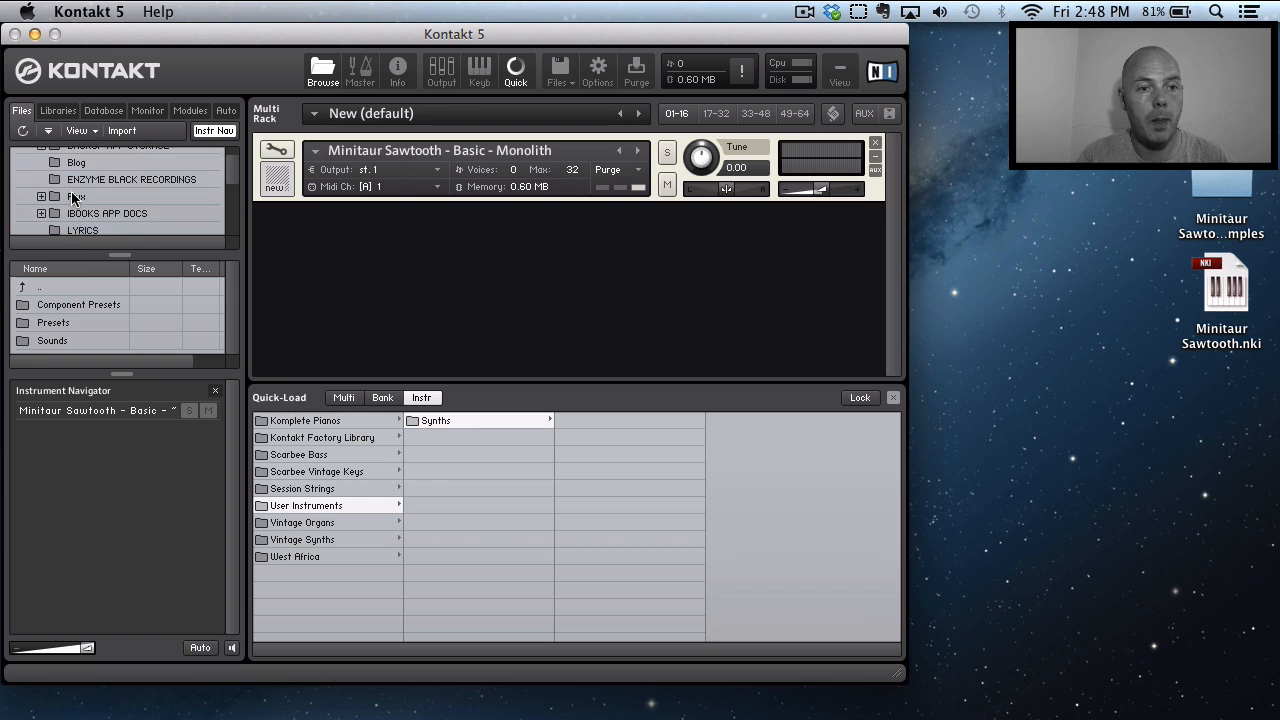
scroll(73, 197, up, 5)
click(78, 189)
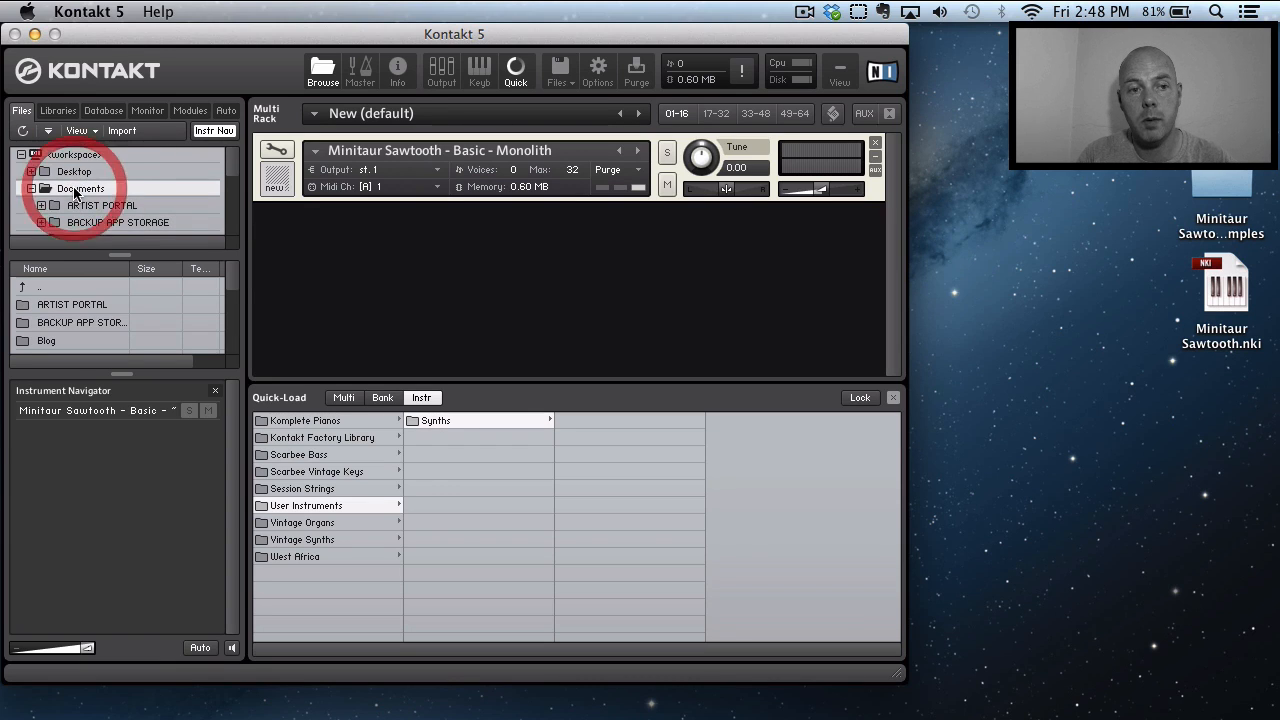
scroll(97, 214, down, 8)
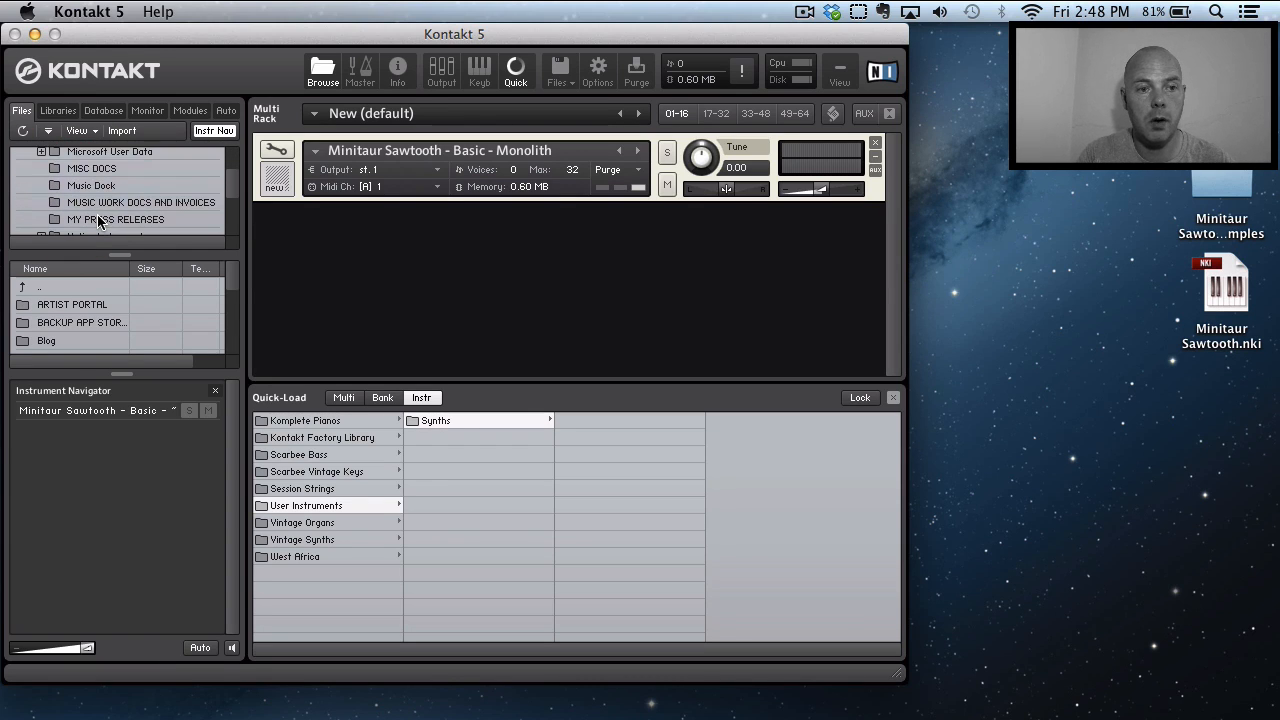
scroll(98, 221, down, 2)
double_click(87, 206)
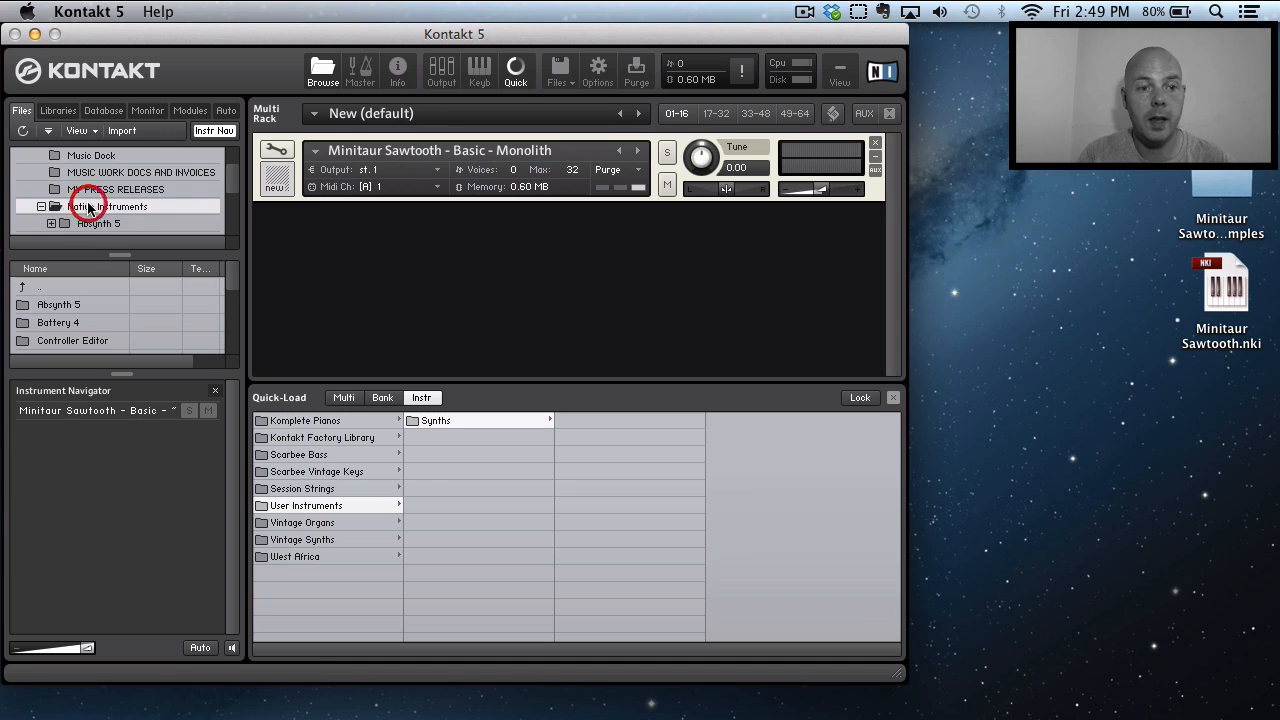
Step: Browse through the Kontakt 5 folder to User Instruments and list the files of its Synths folder
scroll(87, 206, down, 4)
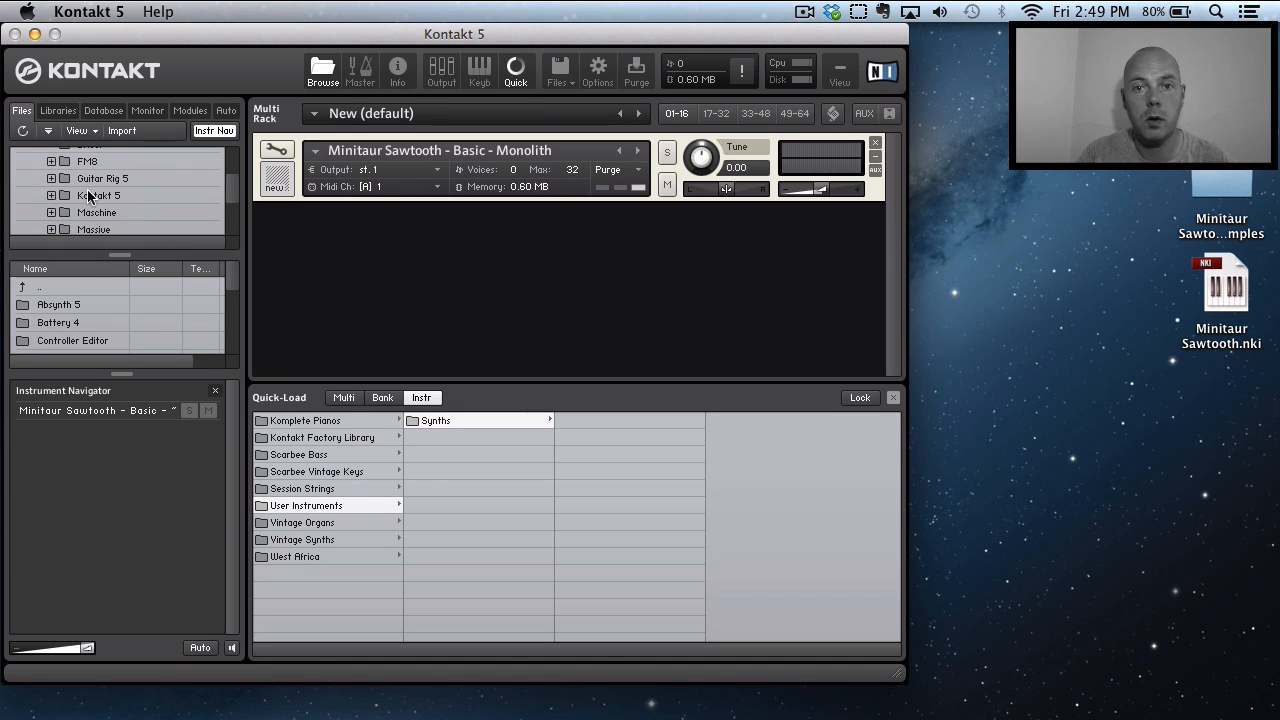
double_click(87, 195)
scroll(147, 215, down, 1)
scroll(147, 222, down, 2)
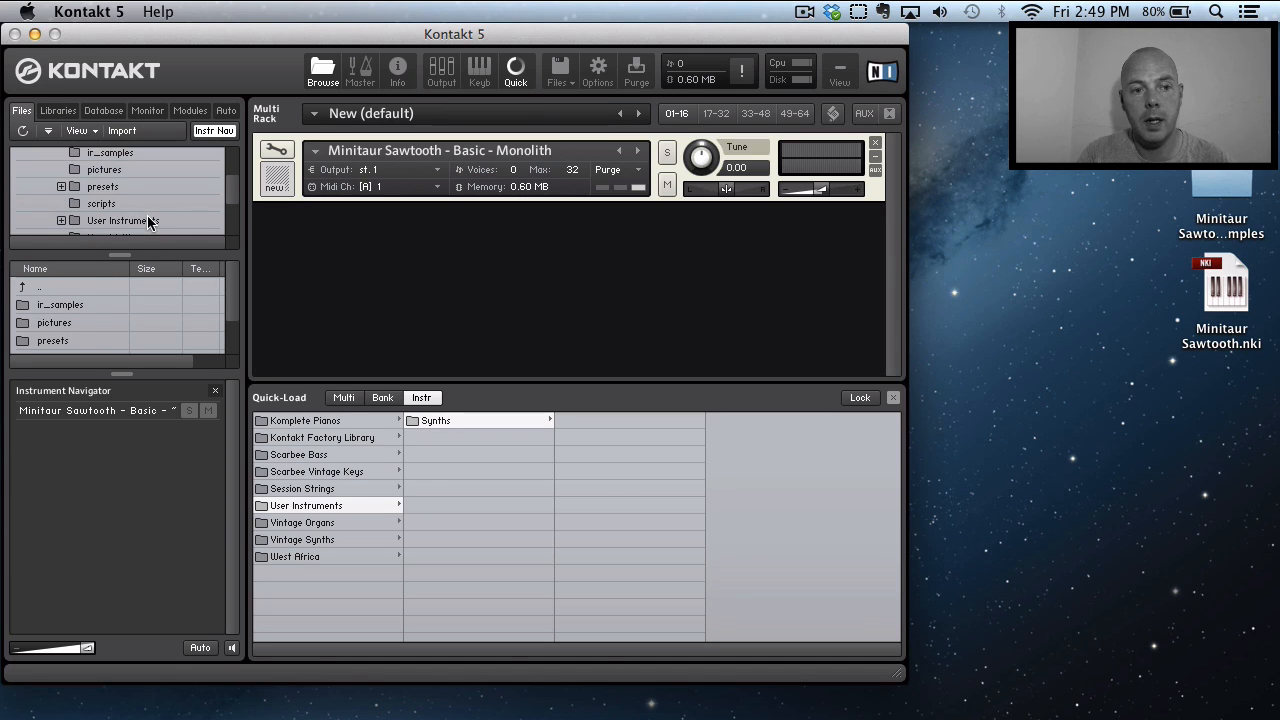
double_click(130, 220)
scroll(131, 221, down, 1)
scroll(131, 221, down, 2)
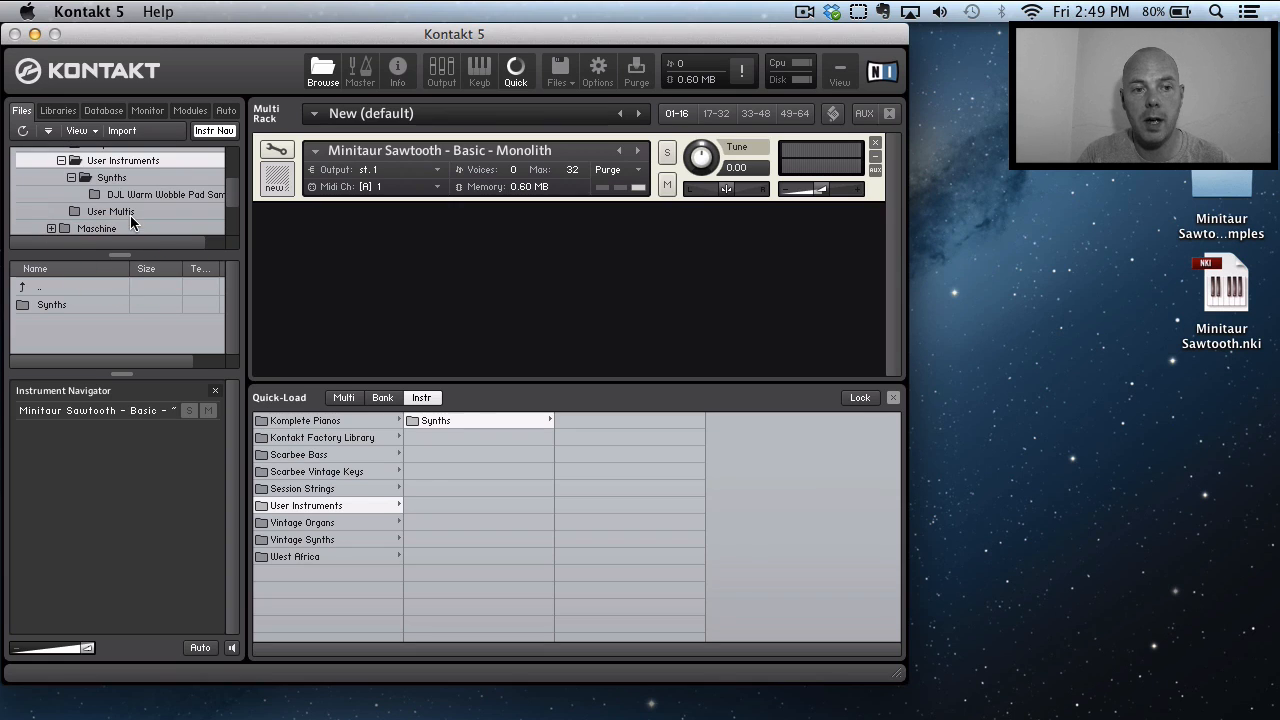
double_click(115, 178)
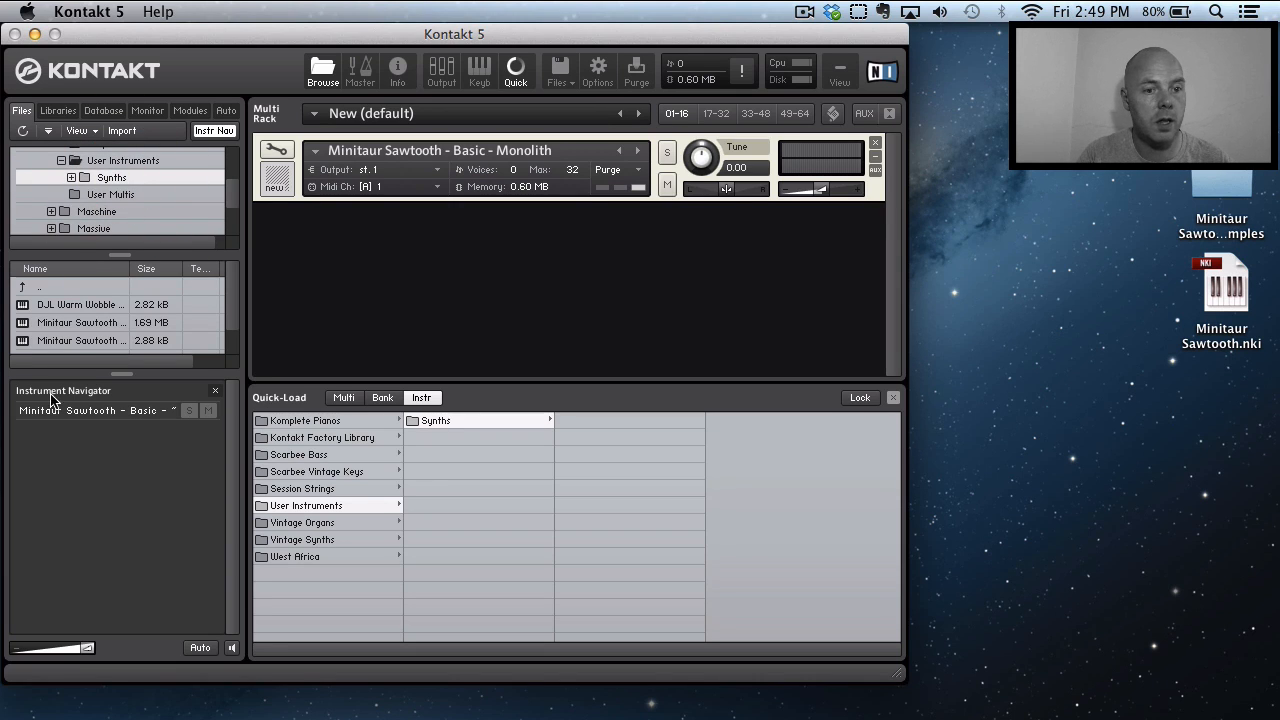
Step: Widen the file list's name column and add DJL Warm Wobble Pad.nki to the Synths folder of the Quick-Load catalogue
drag(131, 270, 205, 270)
click(88, 323)
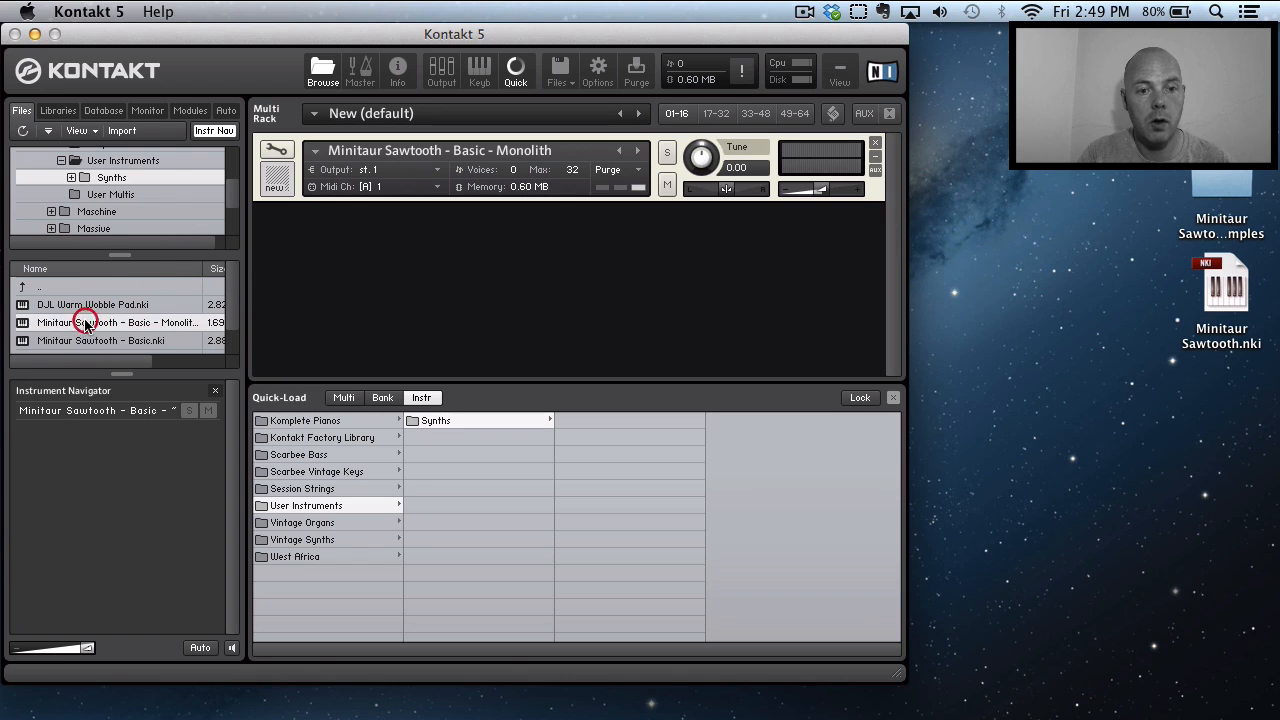
click(91, 305)
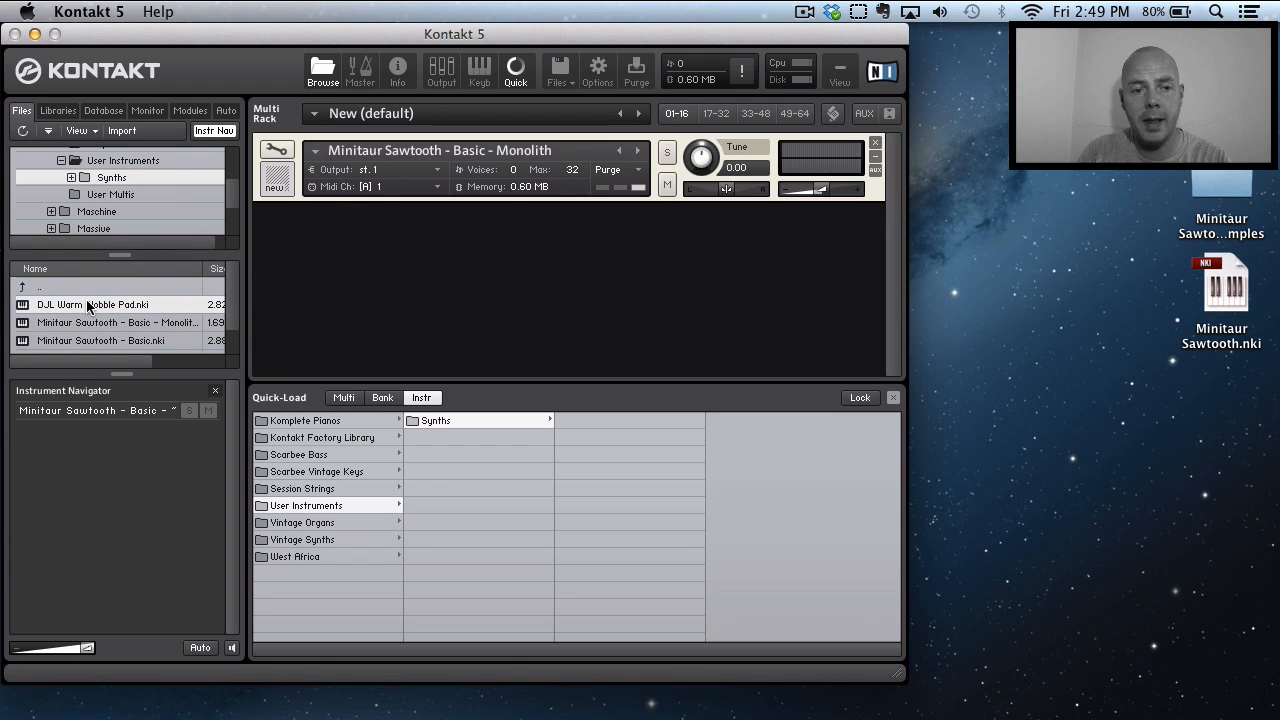
drag(88, 306, 615, 420)
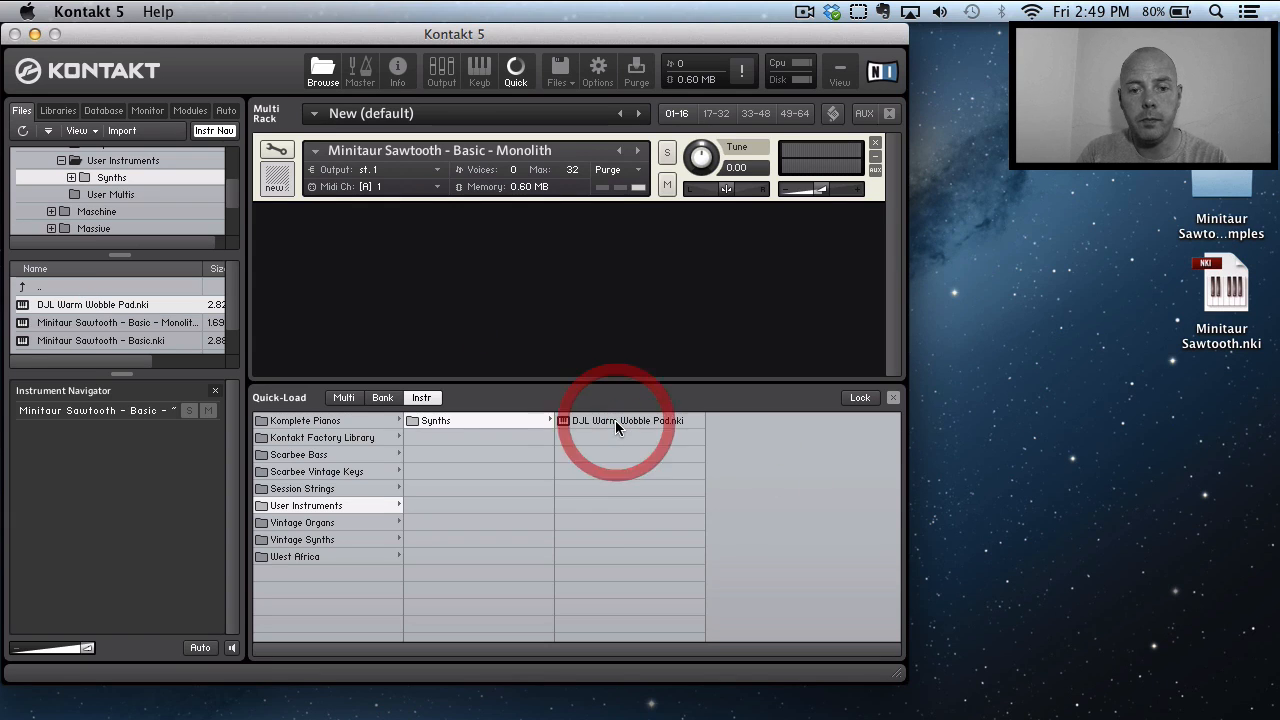
Step: Add the patch + samples file Minitaur Sawtooth - Basic.nki to the Synths folder of the Quick-Load catalogue
click(107, 323)
click(86, 341)
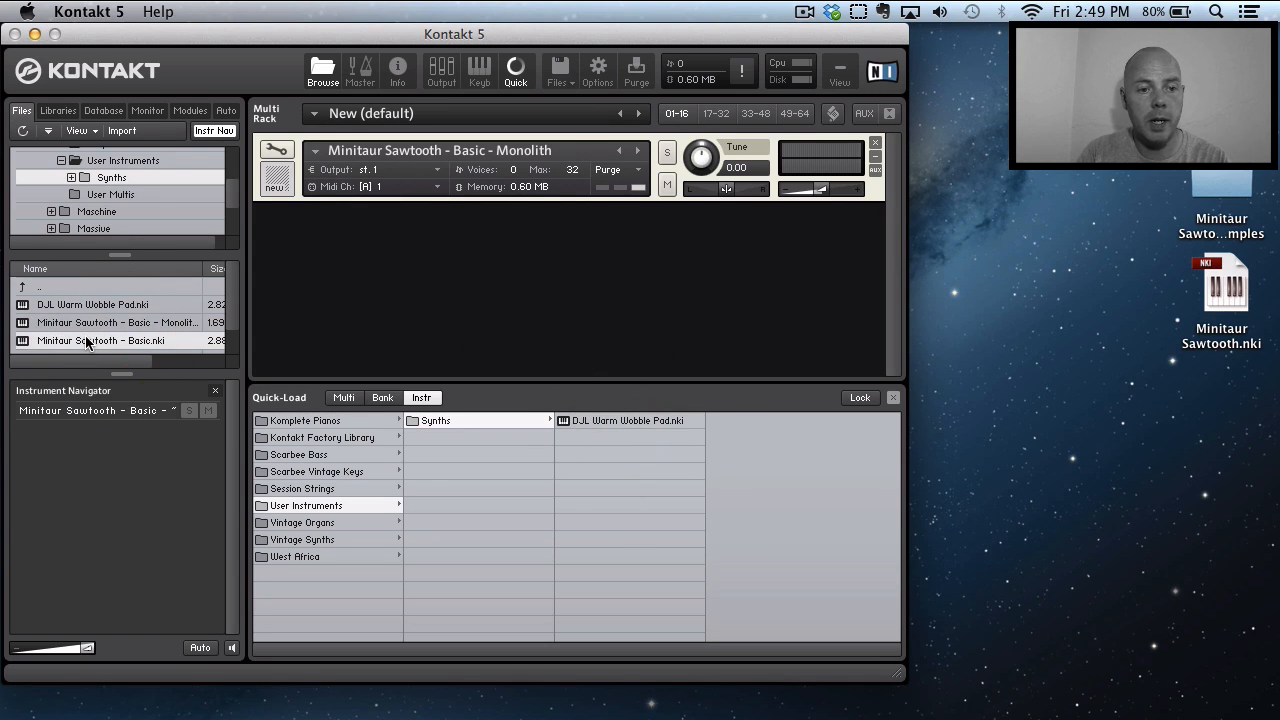
drag(86, 341, 612, 437)
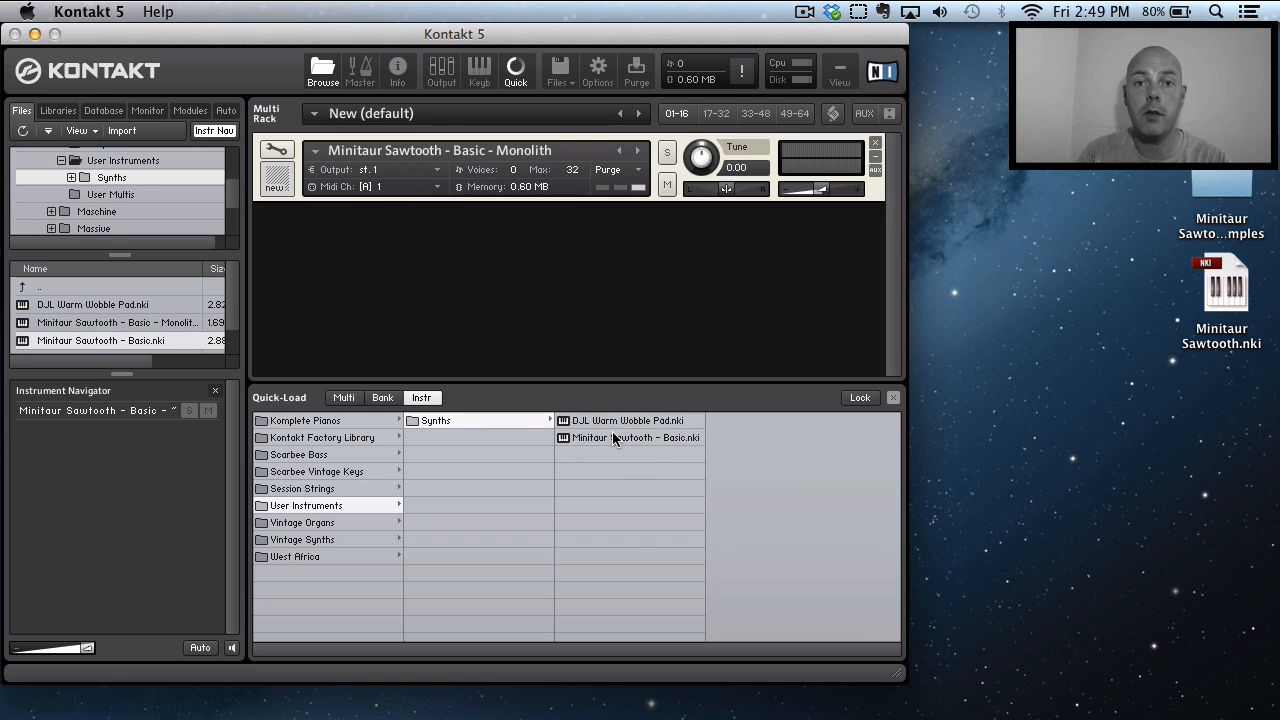
Step: Close the Quick-Load catalogue to view the Synths entries under User Instruments from the instrument header, and reopen the catalogue
click(900, 399)
click(893, 398)
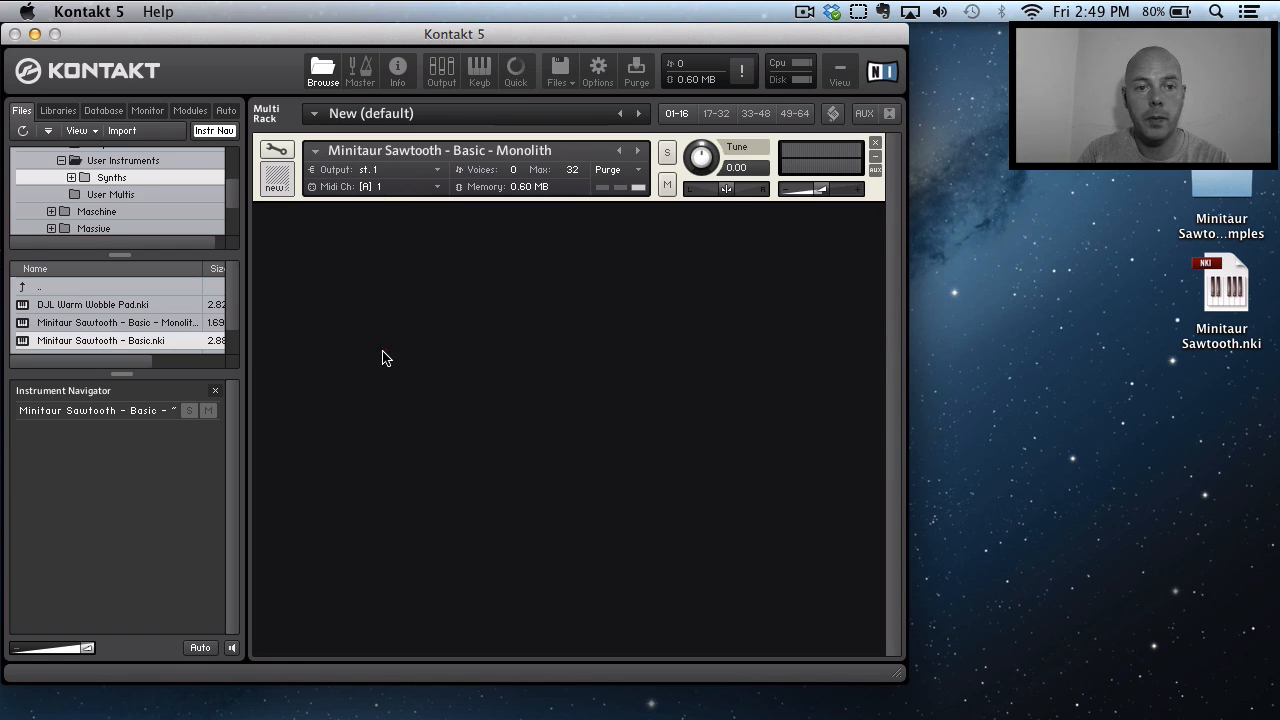
click(315, 150)
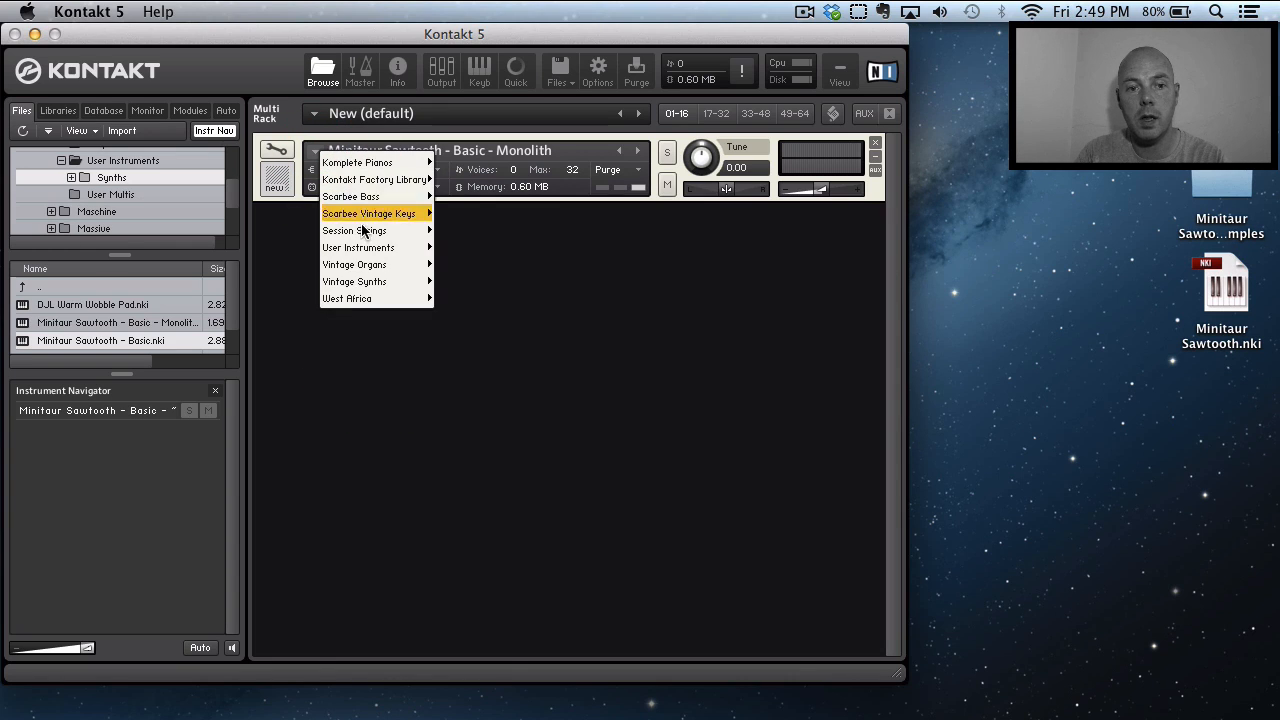
mouse_move(368, 249)
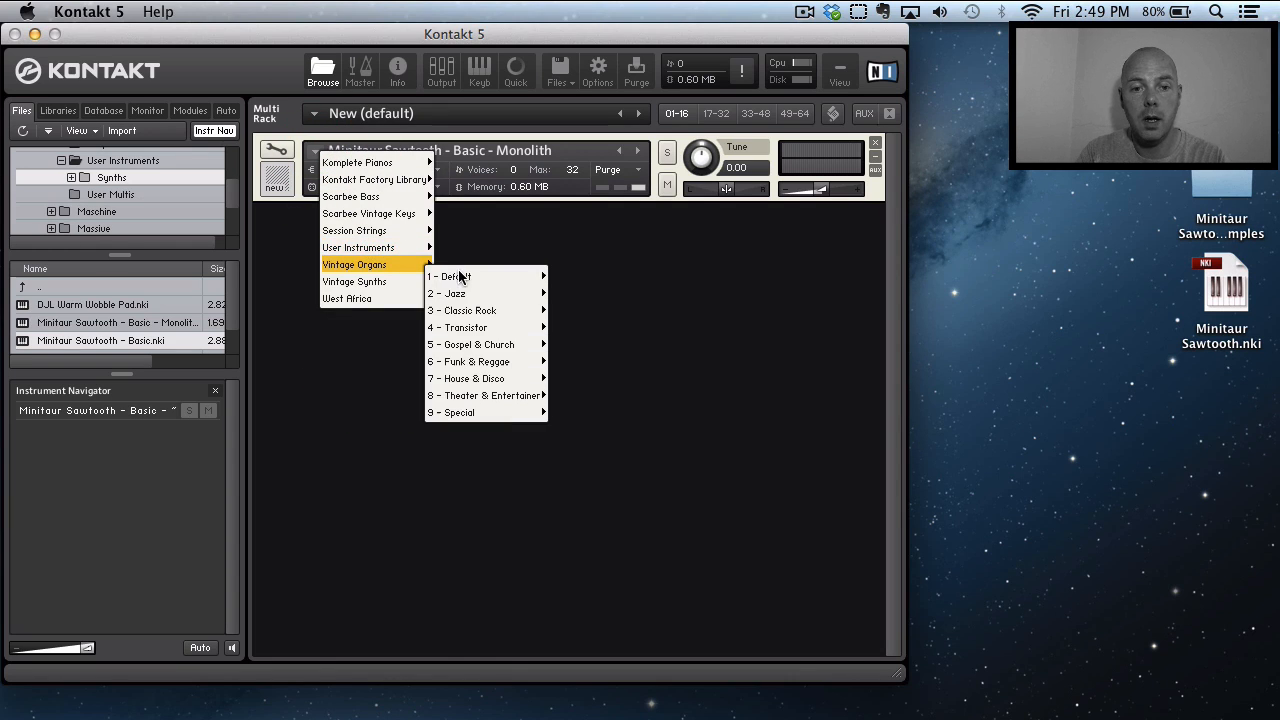
mouse_move(418, 248)
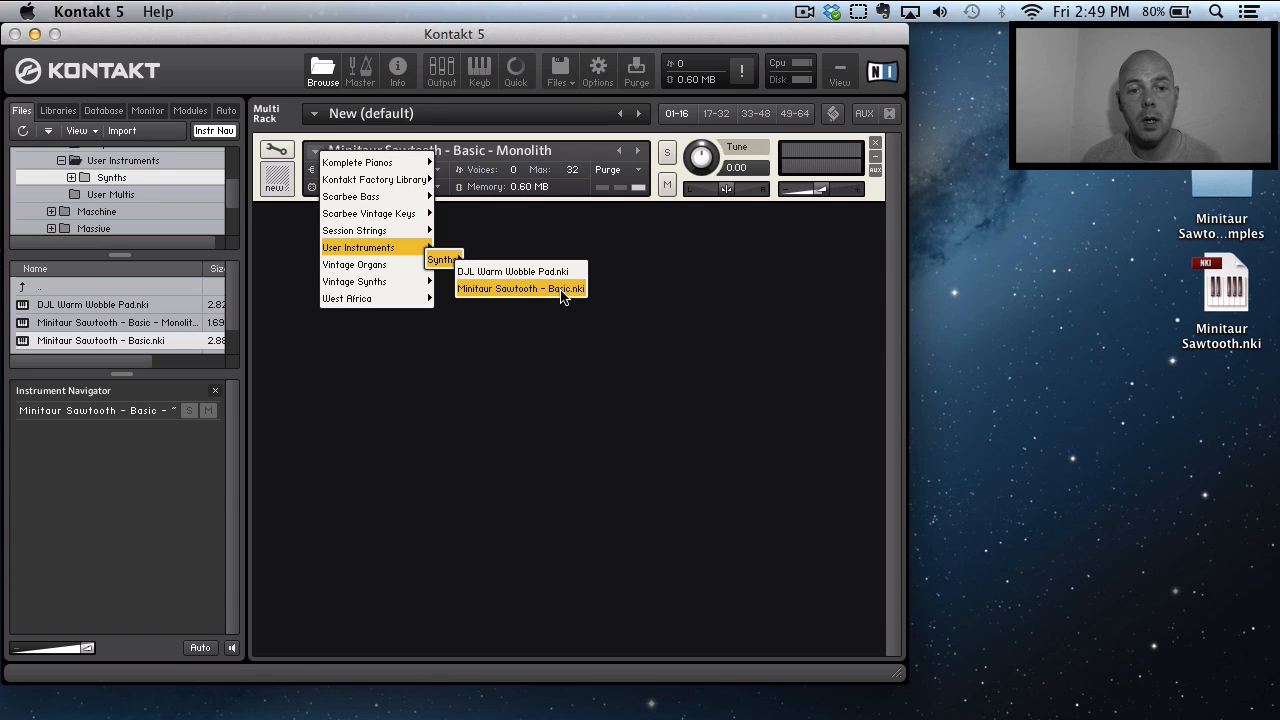
click(620, 380)
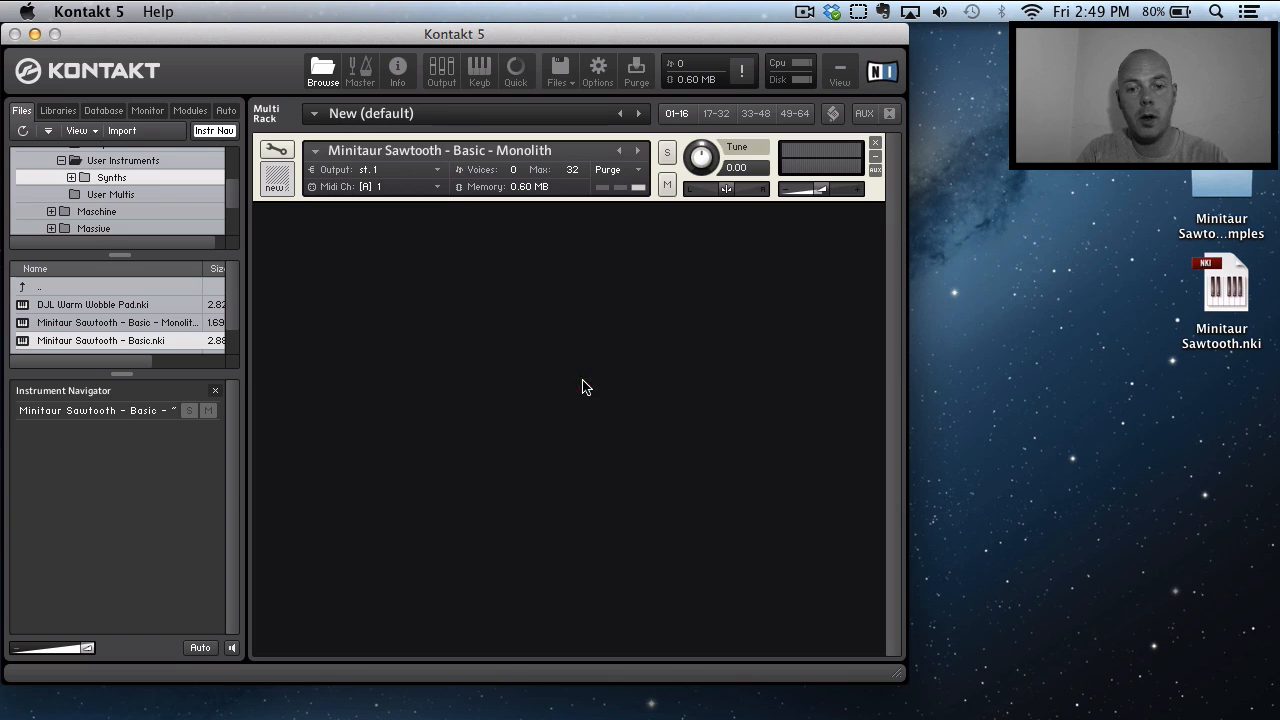
double_click(583, 380)
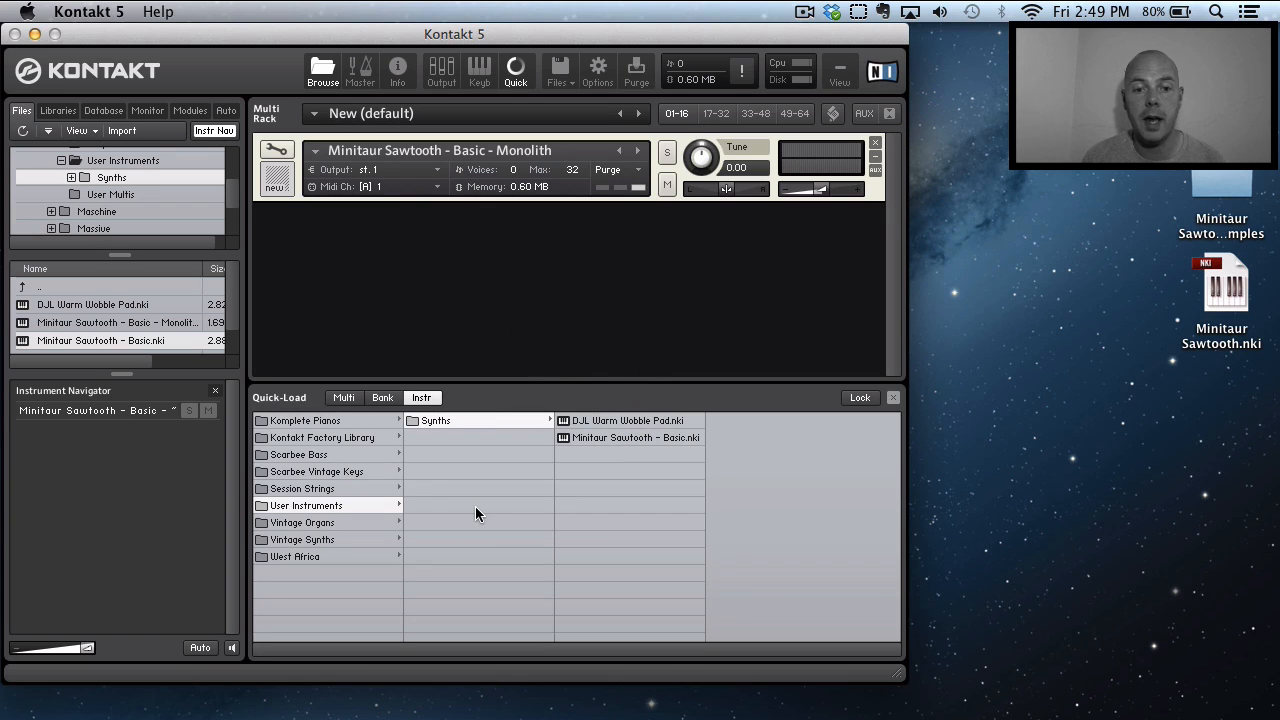